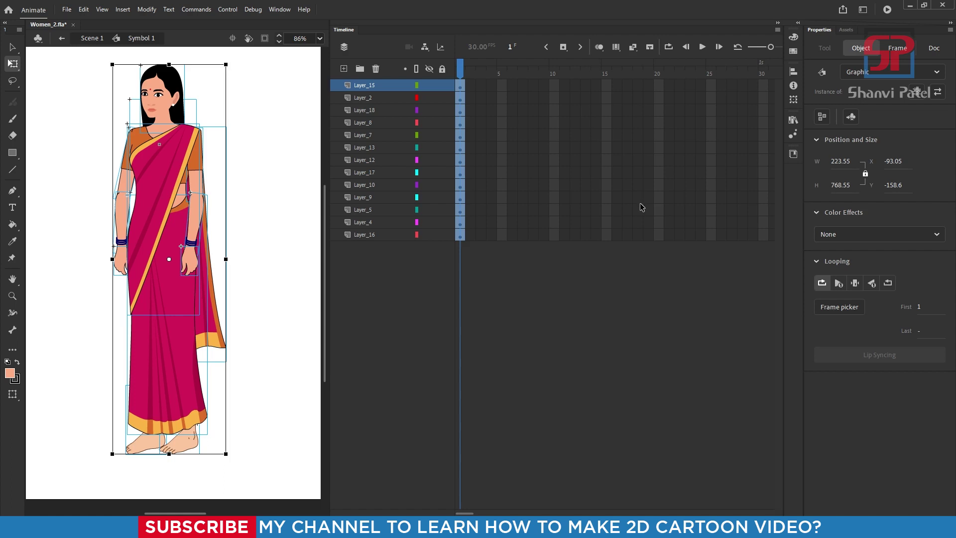
- Swing the woman's far arm forward away from the body by rotating the forearm and hand at the elbow and the whole arm at the shoulder
left_click(284, 418)
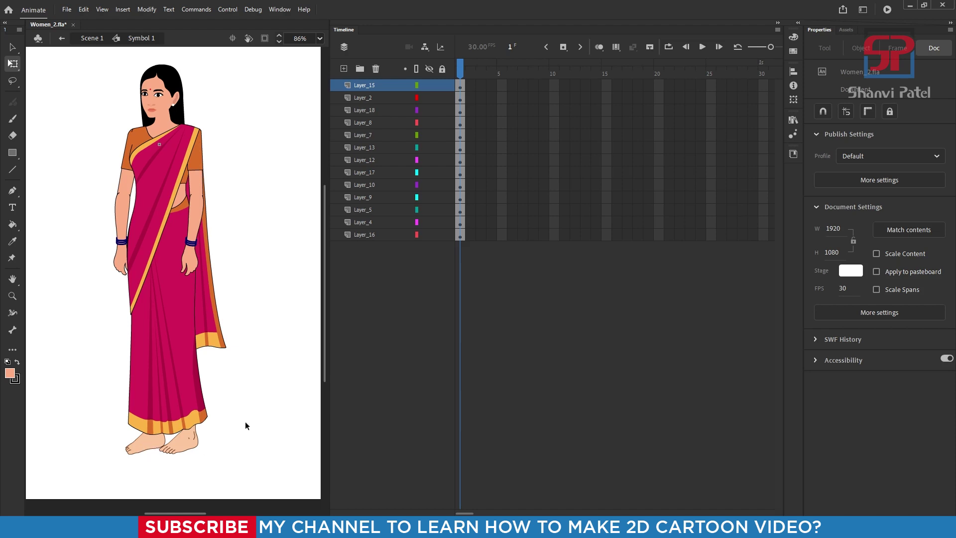
left_click(120, 232)
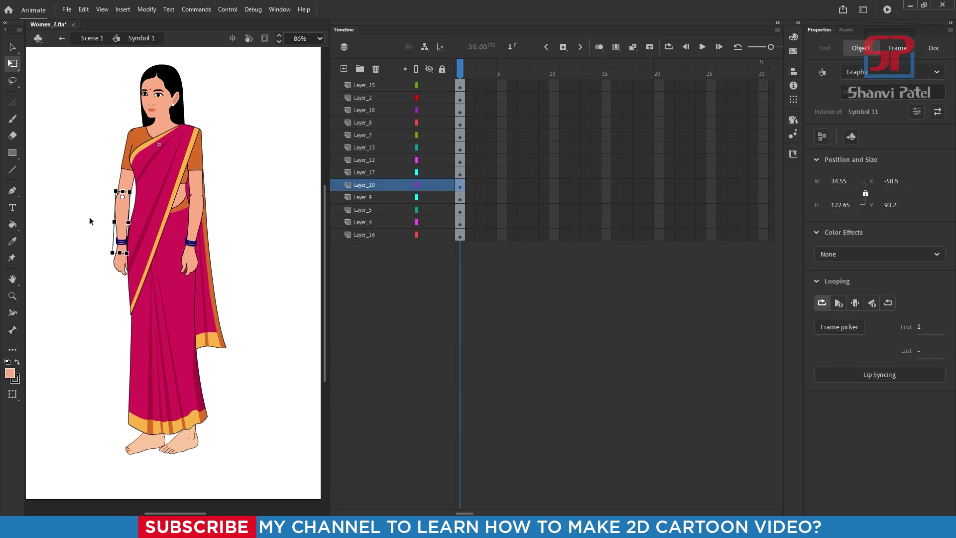
scroll(94, 219, "up", 3)
left_click(152, 314)
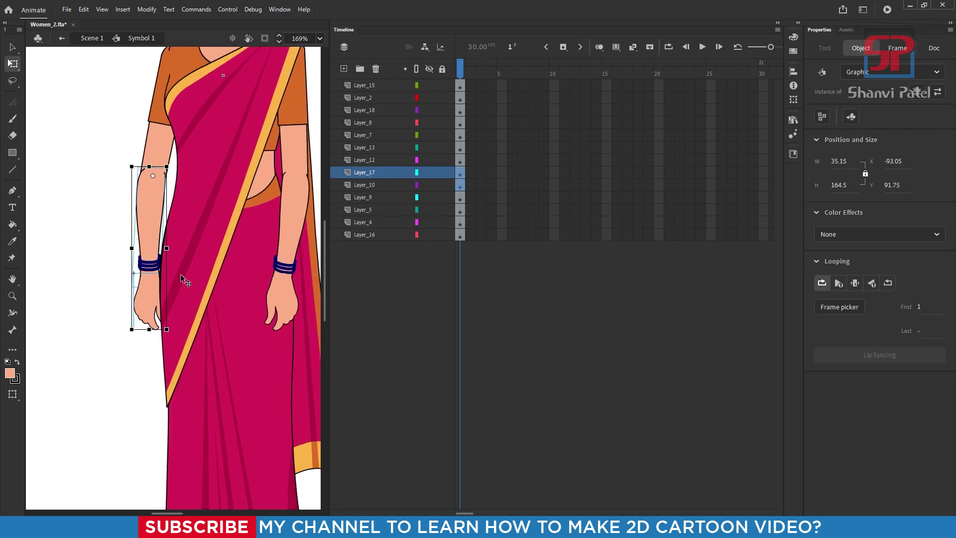
left_click_drag(168, 333, 112, 322)
left_click(151, 181)
scroll(177, 226, "down", 1)
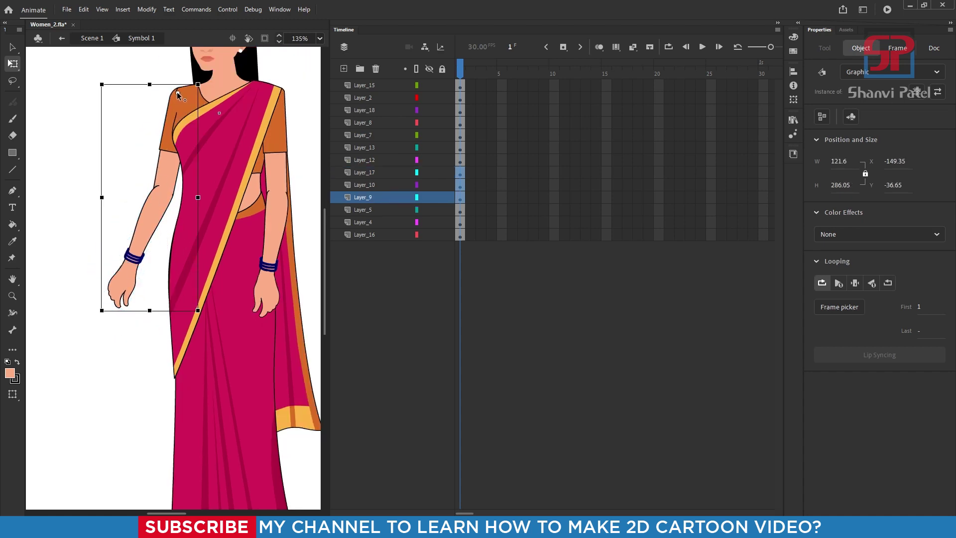
left_click_drag(202, 316, 181, 313)
left_click(129, 358)
- Swing the woman's near arm backward by rotating its hand, forearm and upper arm together about the shoulder
left_click(277, 302)
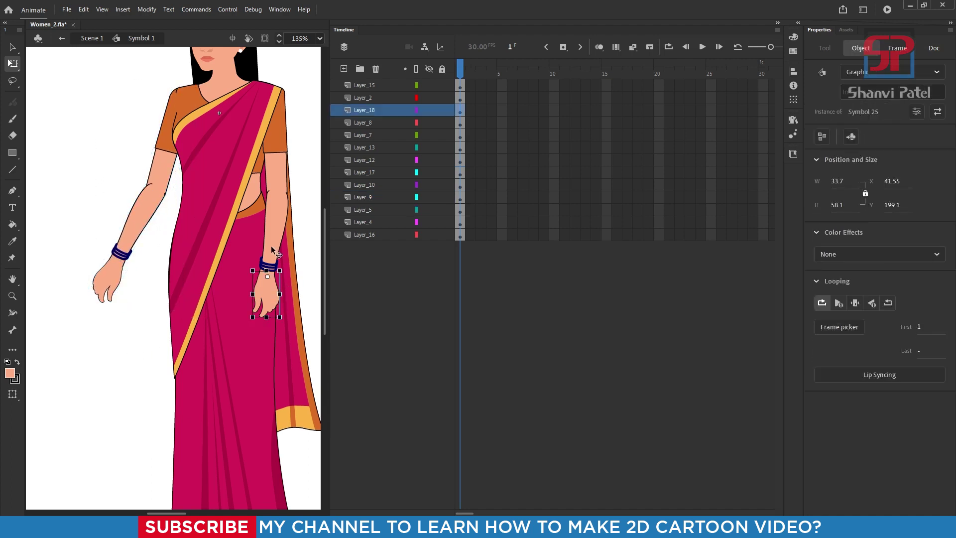
left_click(276, 252)
left_click(281, 175)
left_click(281, 172, "shift")
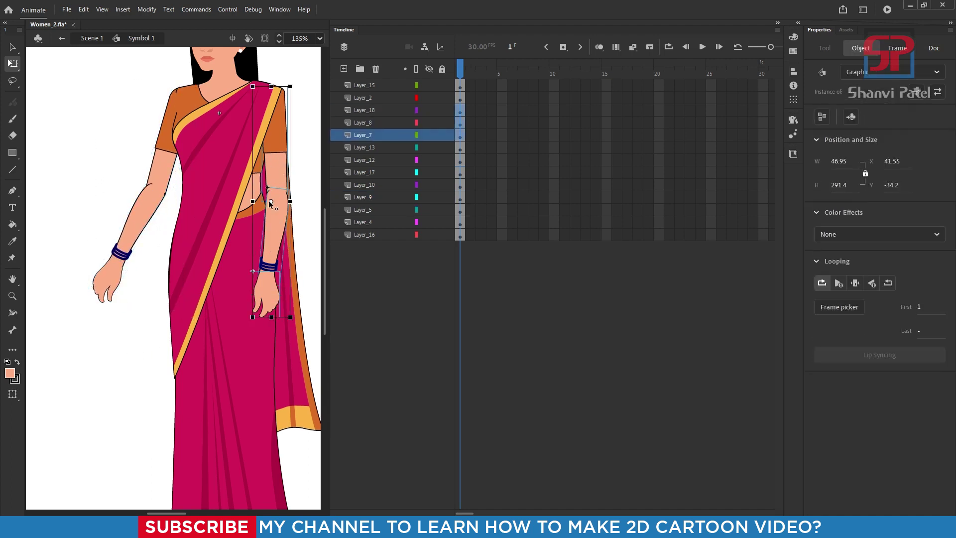
left_click_drag(273, 107, 287, 119)
scroll(150, 327, "down", 2)
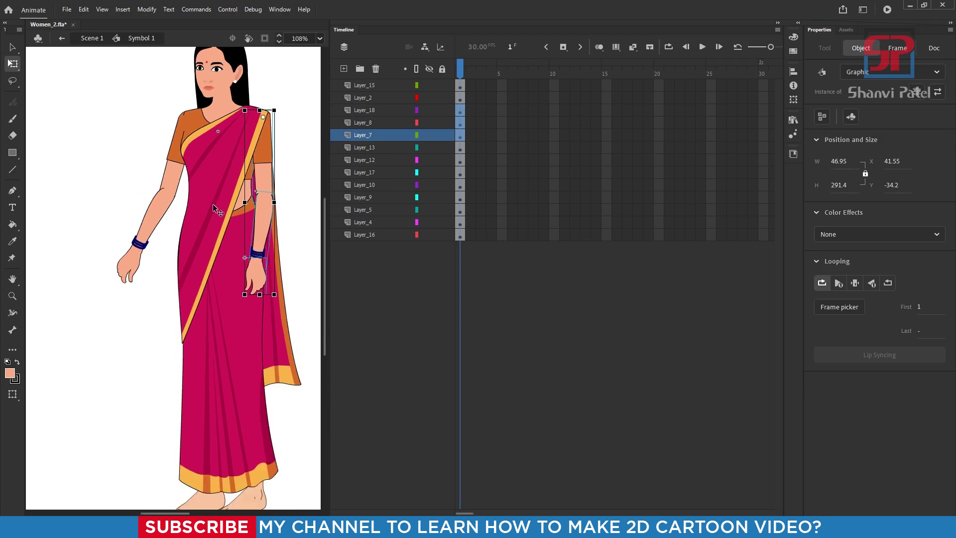
left_click(144, 331)
scroll(196, 274, "down", 1)
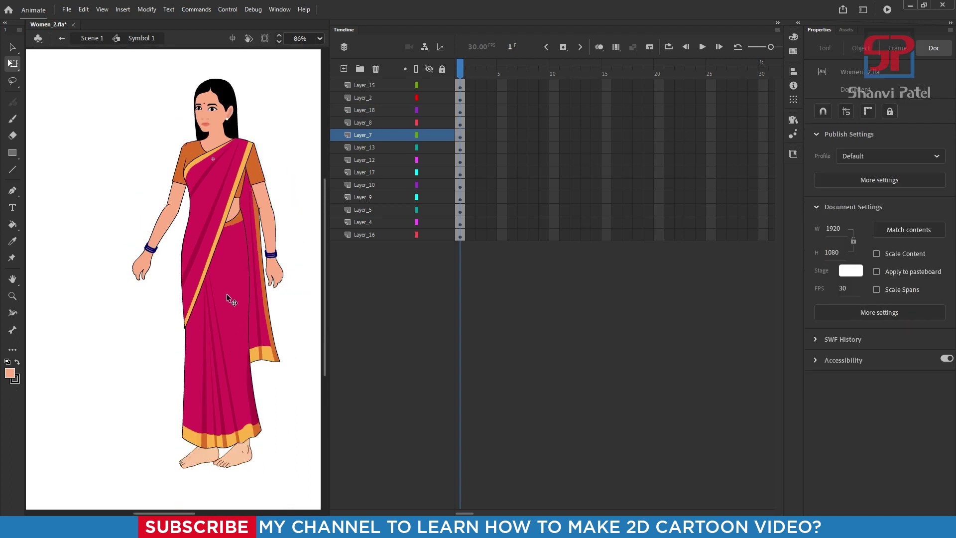
- Rotate the two feet below the saree hem apart into a stride, with the Layer_4 foot forward and the Layer_5 foot back
scroll(196, 224, "down", 1)
scroll(197, 379, "up", 1)
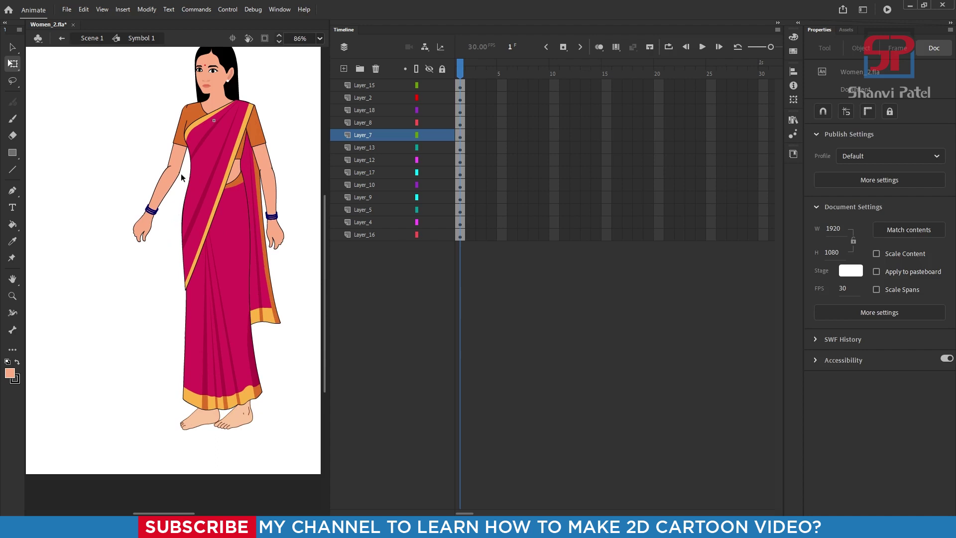
left_click(242, 422)
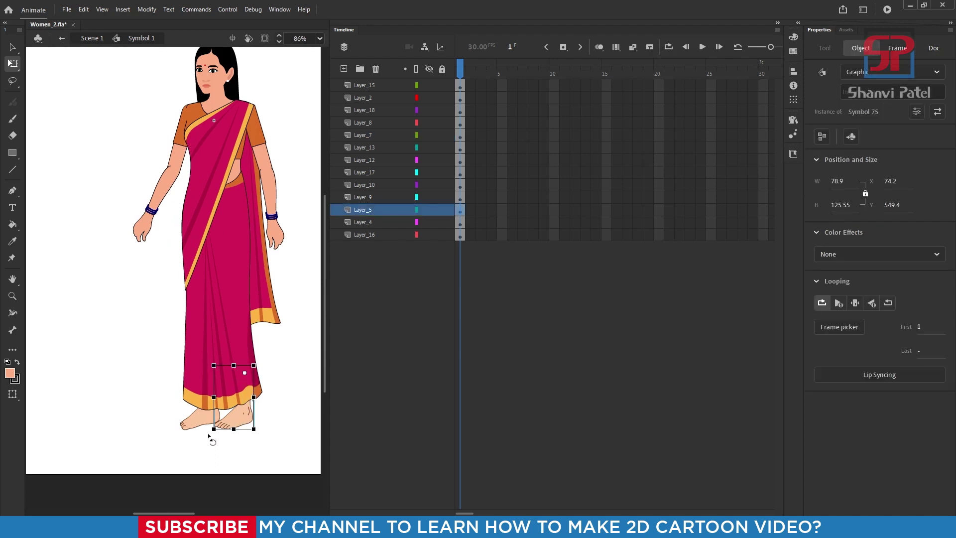
left_click_drag(210, 431, 167, 431)
left_click(223, 431)
left_click(249, 424)
left_click(191, 418)
scroll(194, 291, "down", 1)
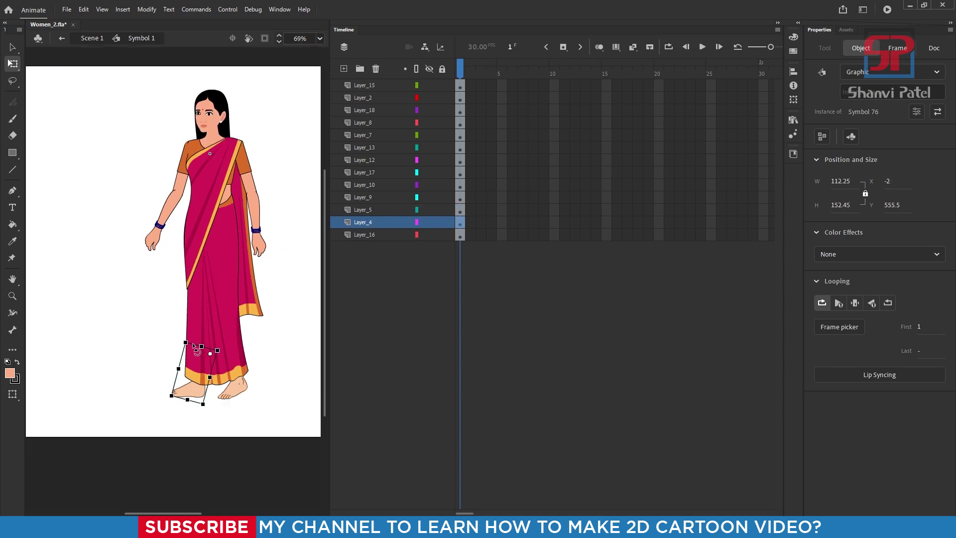
left_click(243, 119)
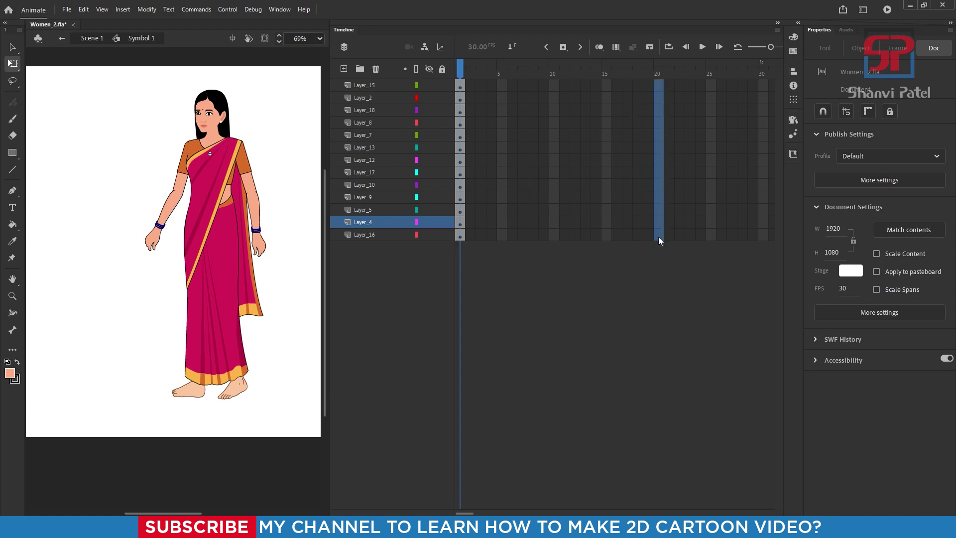
- Insert keyframes on all layers at frame 20 and at frame 10
left_click_drag(658, 238, 658, 238)
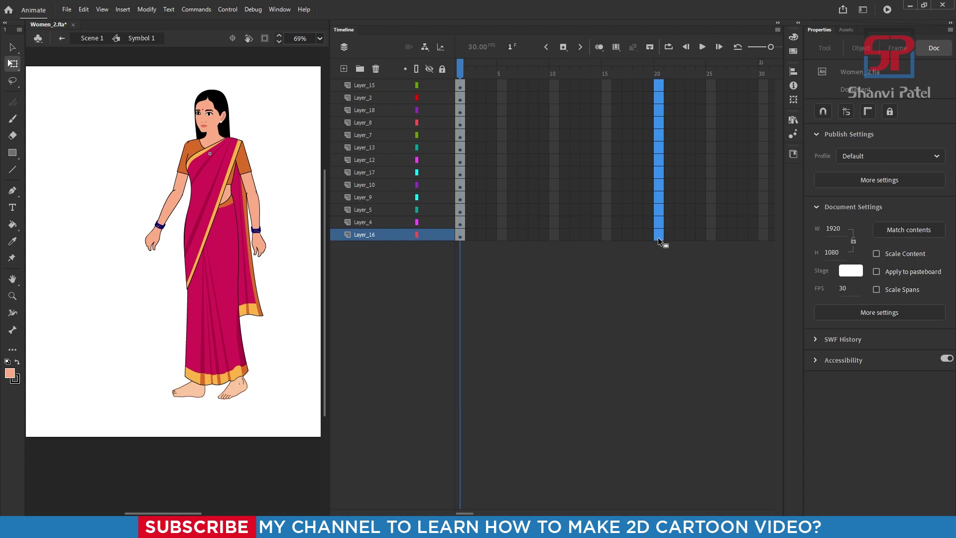
key("F6")
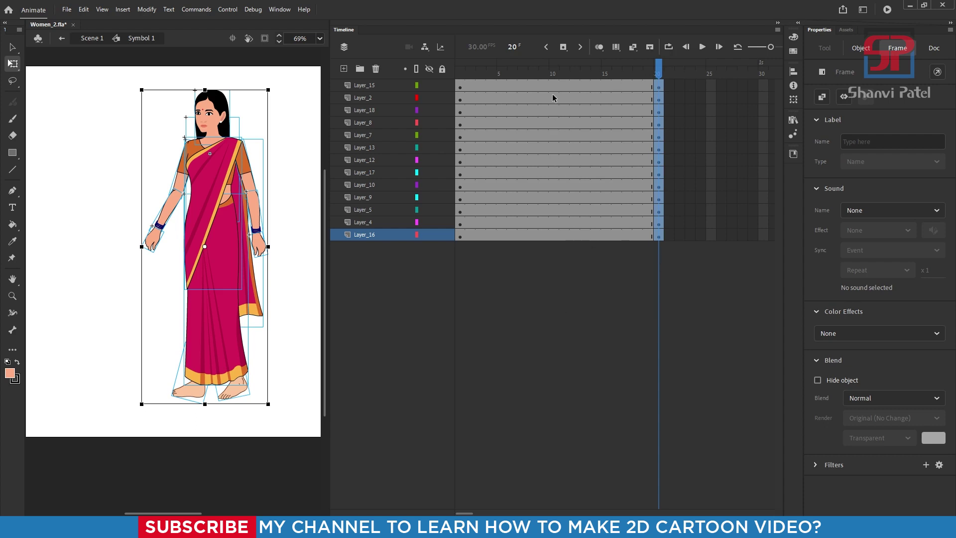
left_click_drag(553, 85, 554, 147)
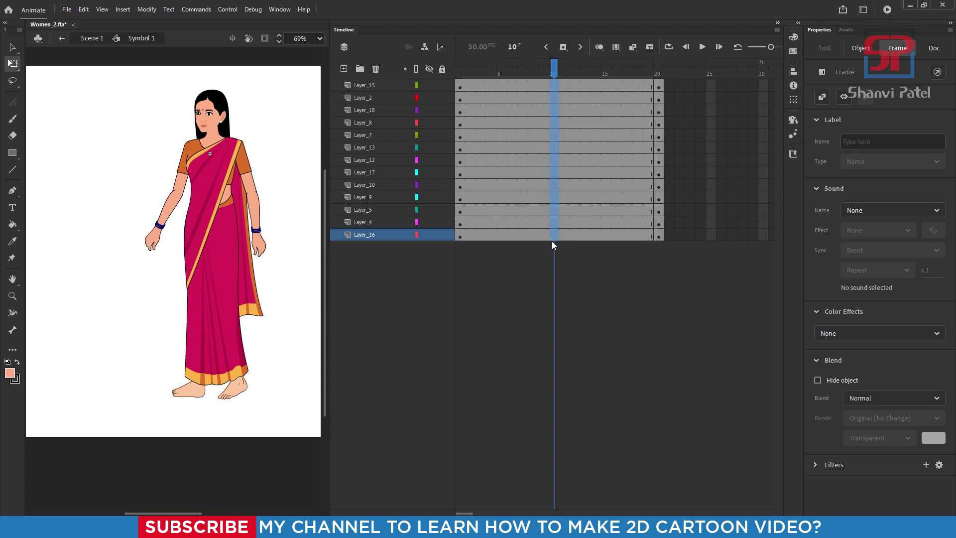
key("F6")
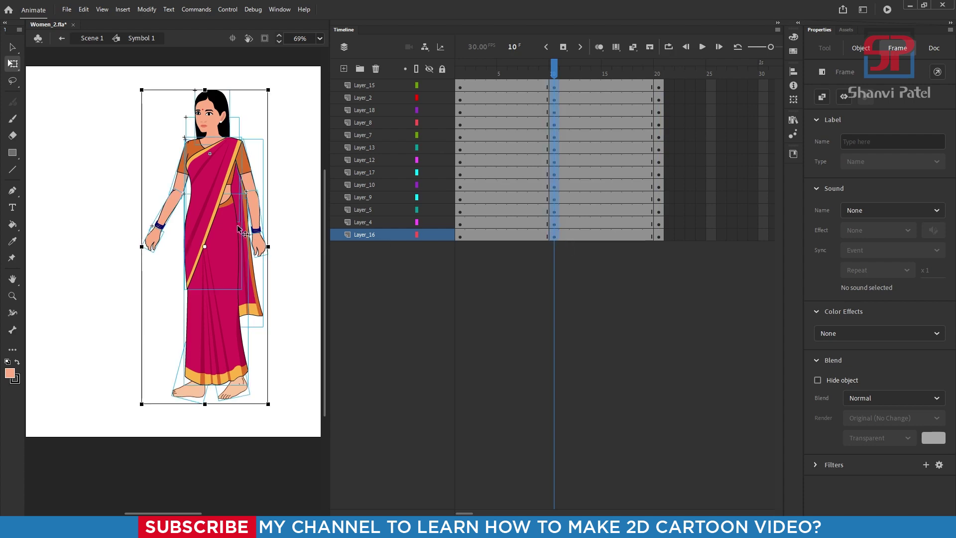
left_click(289, 204)
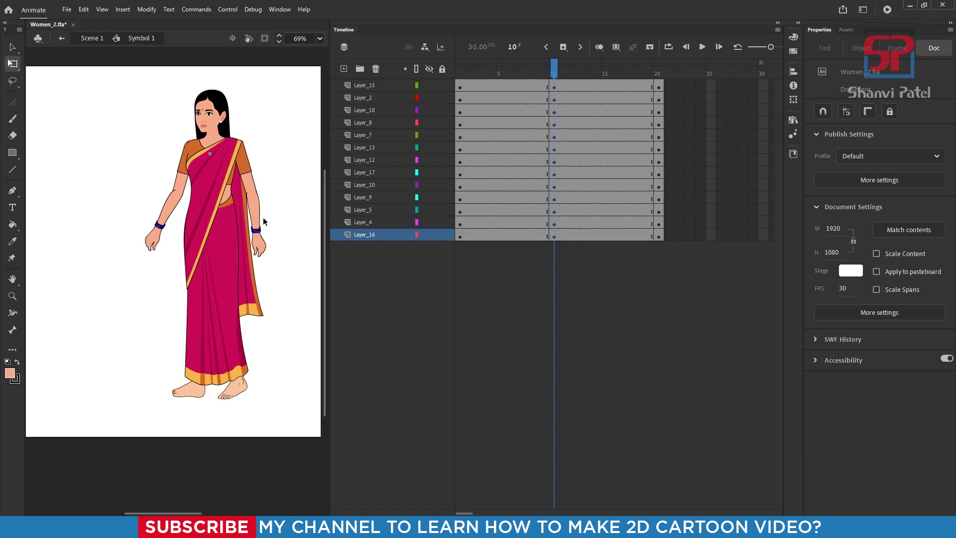
- At frame 10, rotate the whole far arm about the shoulder until it swings back behind the saree
left_click(184, 172)
scroll(184, 172, "up", 2)
left_click(151, 271)
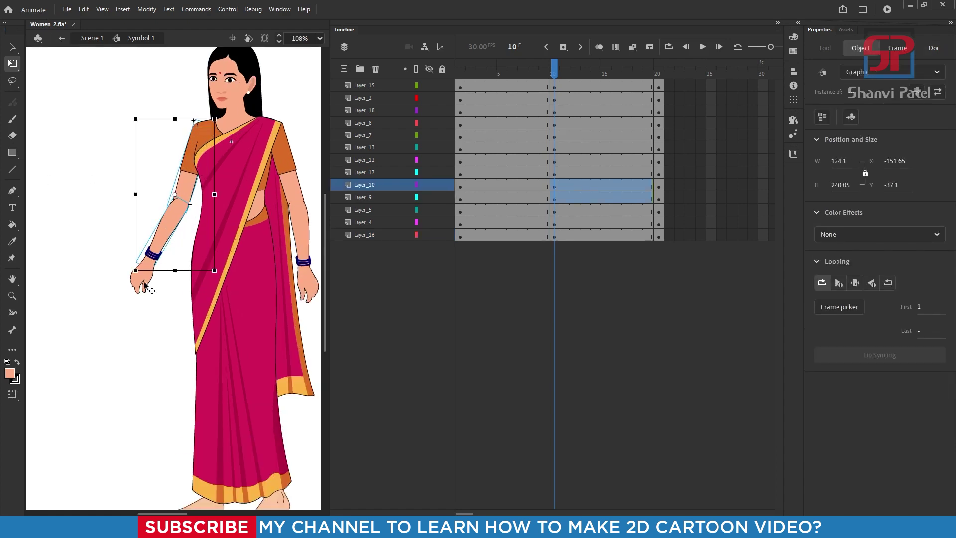
left_click(145, 285)
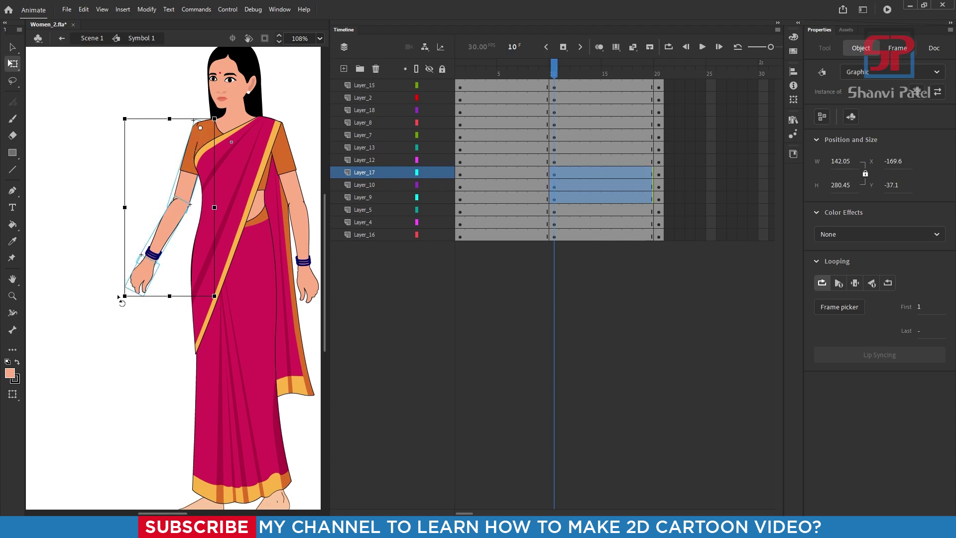
left_click_drag(121, 299, 188, 313)
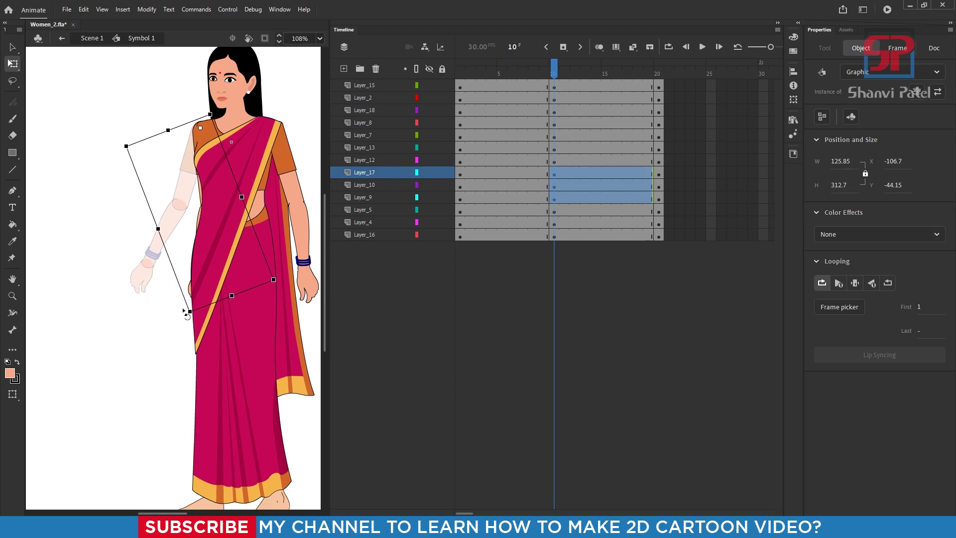
left_click(98, 310)
- At frame 10, rotate the near hand, forearm and upper arm together about the shoulder so the arm swings forward across the saree
left_click(299, 263)
left_click(299, 214, "shift")
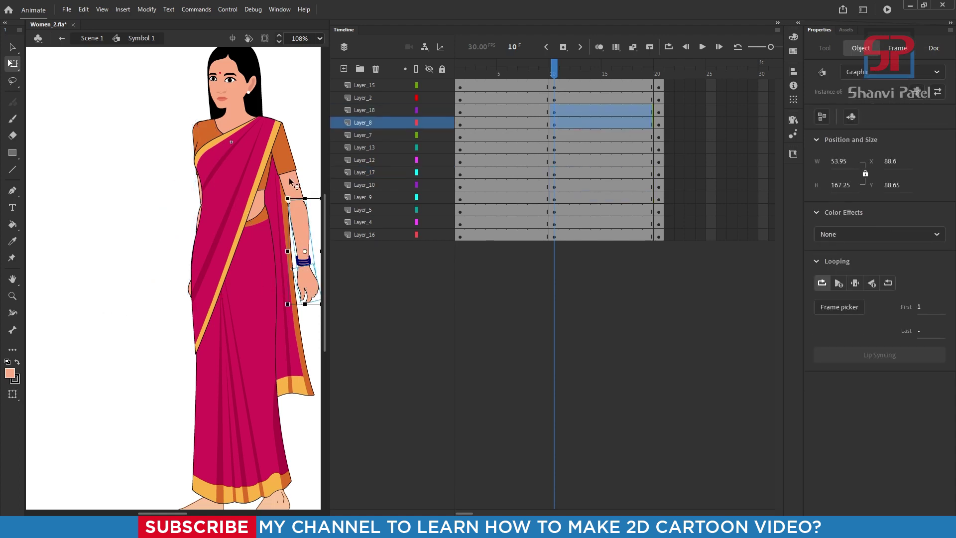
left_click(293, 192, "shift")
left_click_drag(294, 212, 243, 165)
scroll(243, 165, "down", 2)
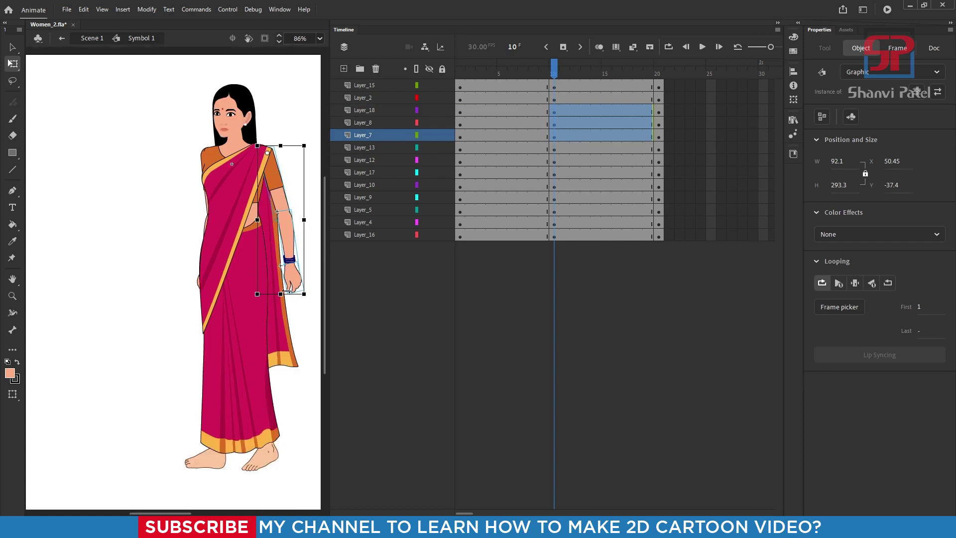
left_click_drag(309, 297, 246, 303)
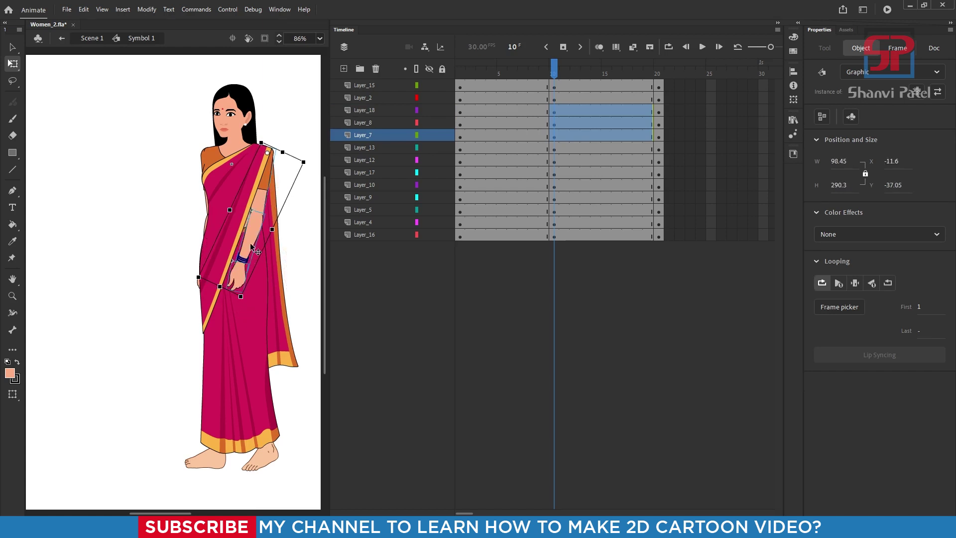
- Move the near arm's hand and forearm layers, Layer_18 and Layer_8, to the top of the layer stack
scroll(255, 248, "up", 3)
left_click(102, 256)
left_click(217, 298)
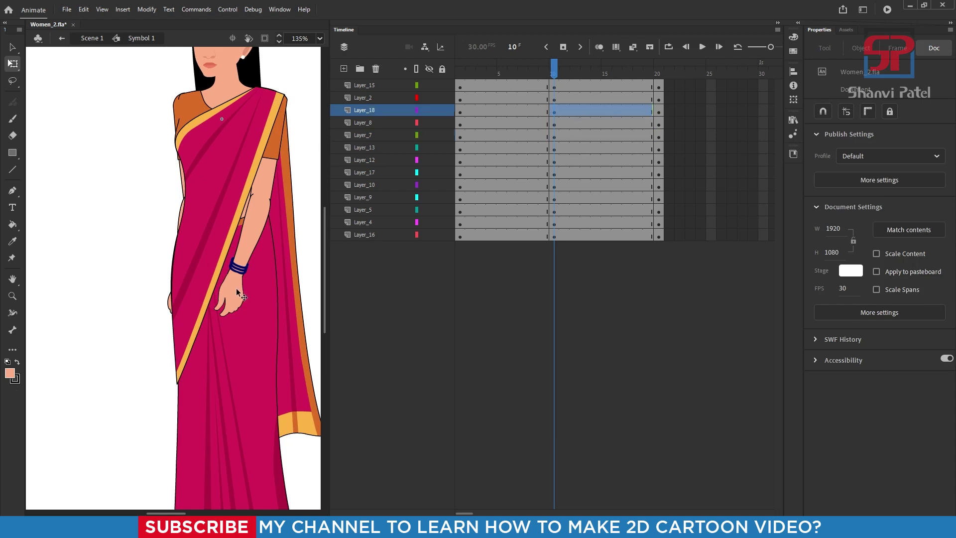
left_click(251, 249, "shift")
left_click(48, 218)
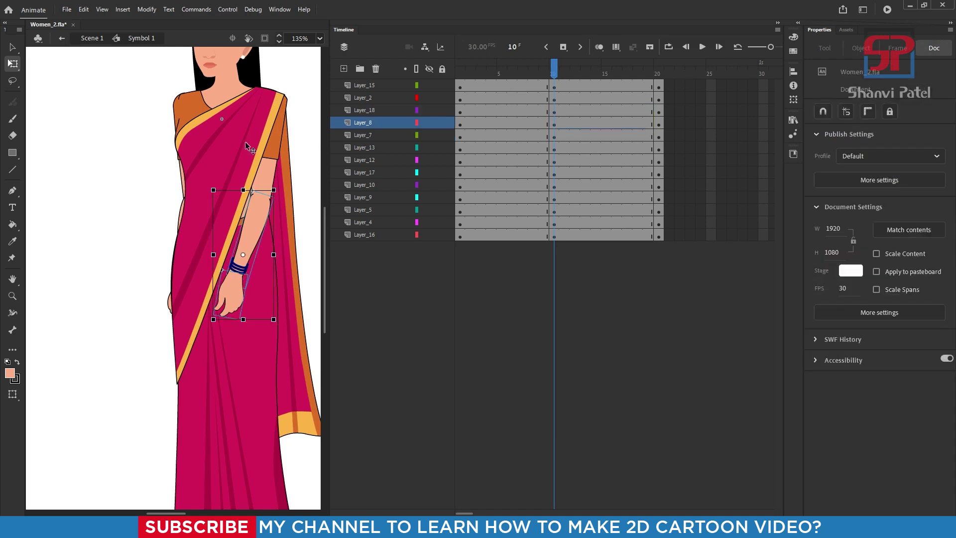
left_click(363, 108)
left_click(369, 129, "shift")
left_click(370, 123)
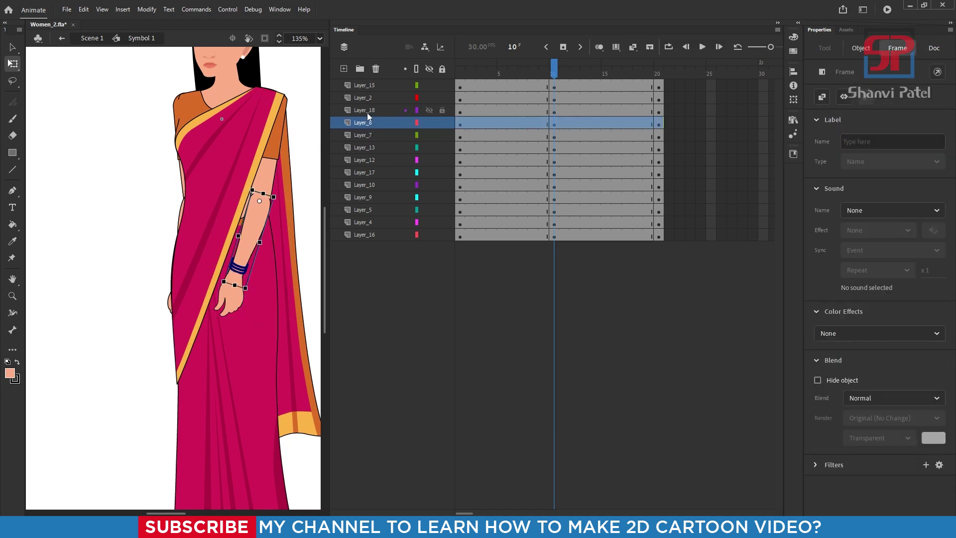
left_click(366, 112, "shift")
left_click_drag(362, 111, 365, 85)
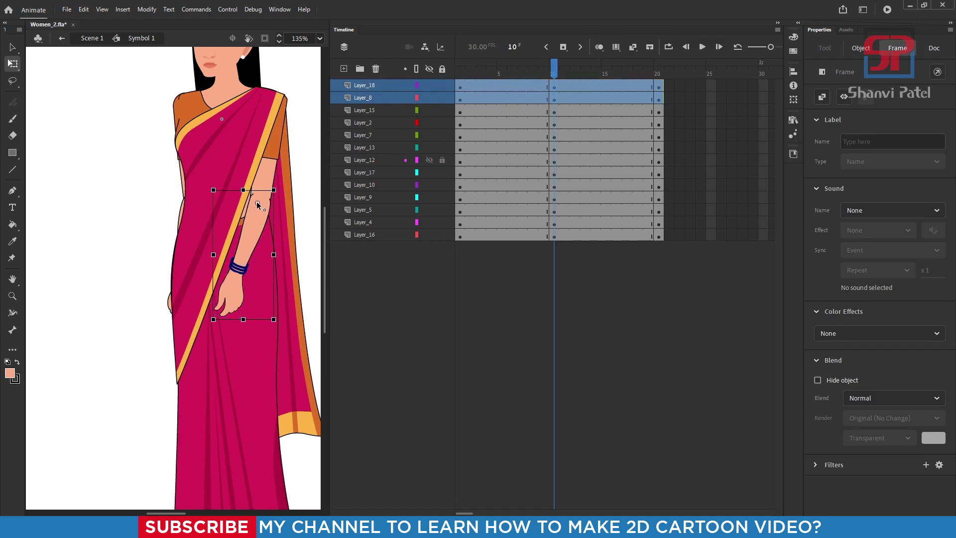
- Bend the near arm at the elbow on frame 10 by rotating the forearm and hand farther forward
left_click_drag(280, 325, 243, 321)
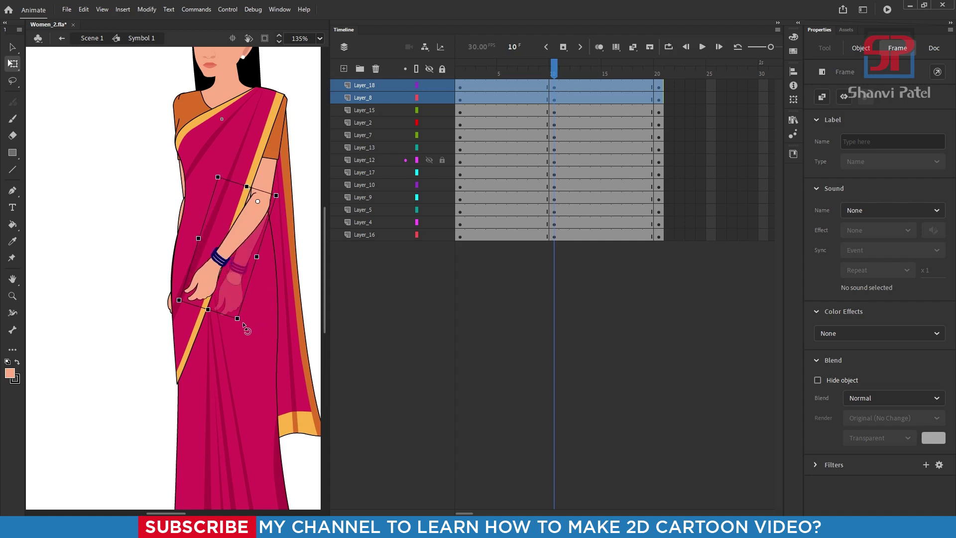
scroll(55, 187, "down", 3)
left_click(205, 227)
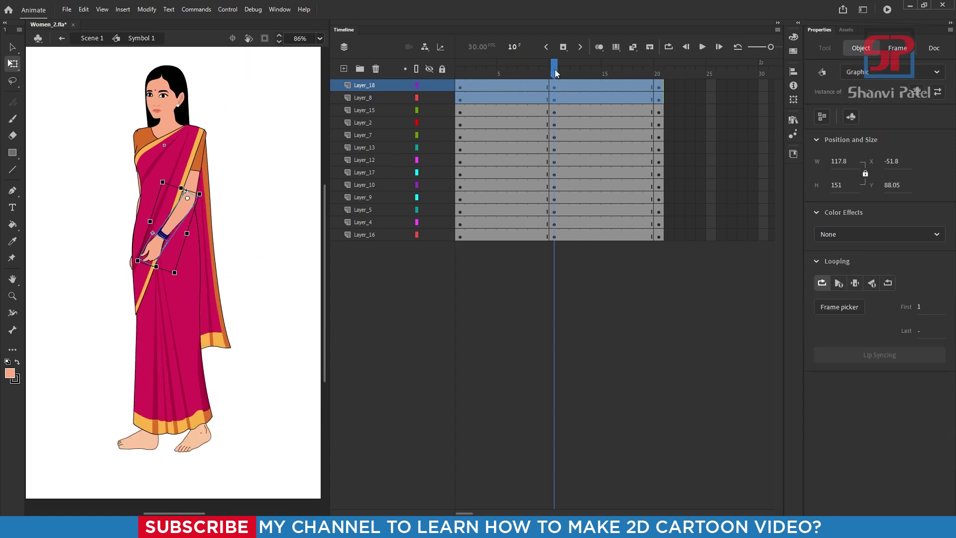
mouse_move(557, 73)
left_mouse_down()
mouse_move(536, 74)
mouse_move(555, 79)
left_mouse_up()
- Reverse the stride at frame 10 by rotating the Layer_4 foot backward and the Layer_5 foot forward, and check the full figure
scroll(173, 361, "down", 1)
scroll(173, 361, "up", 3)
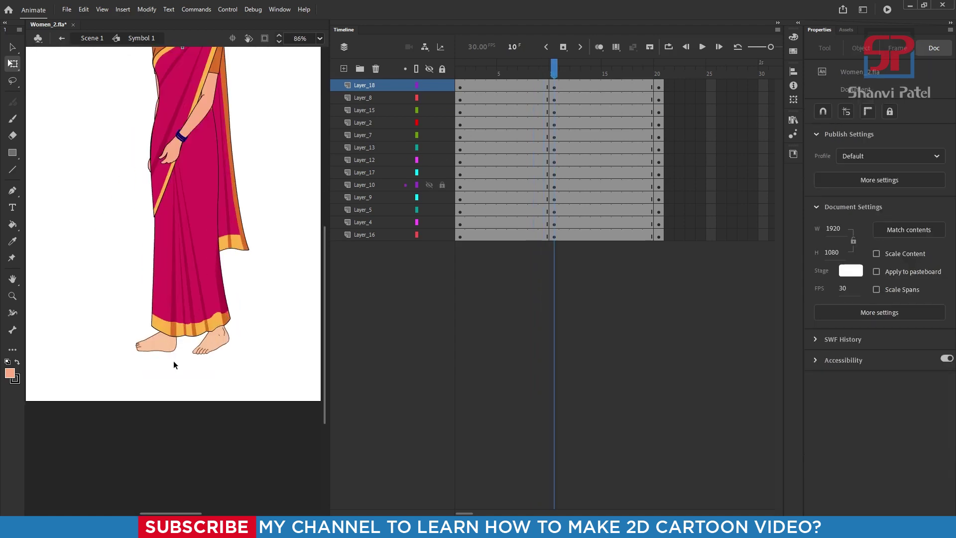
left_click(154, 350)
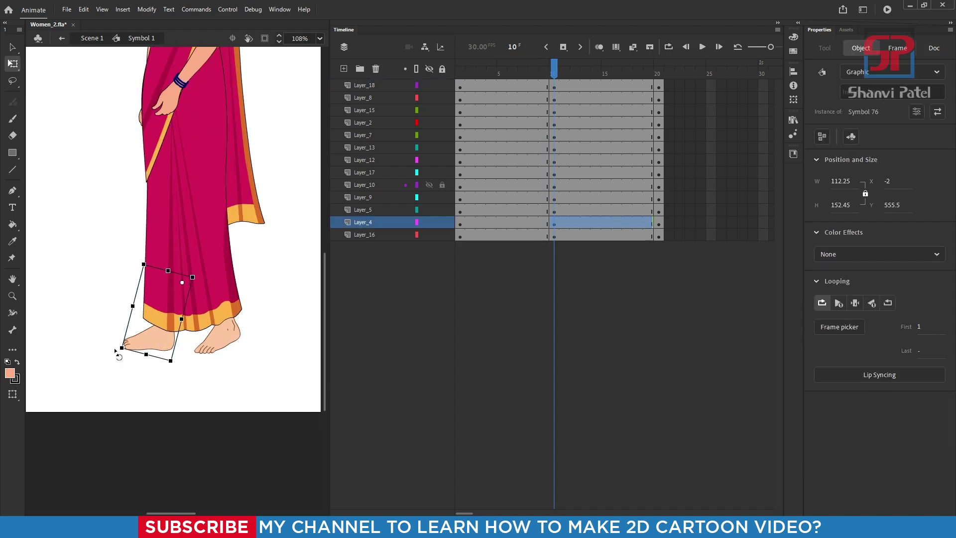
left_click_drag(115, 352, 208, 344)
left_click(204, 343)
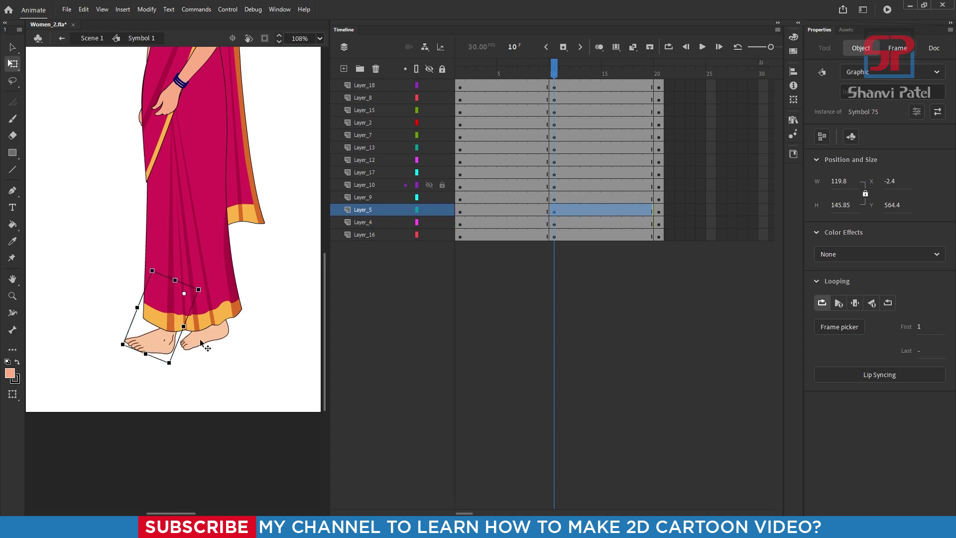
left_click(548, 70)
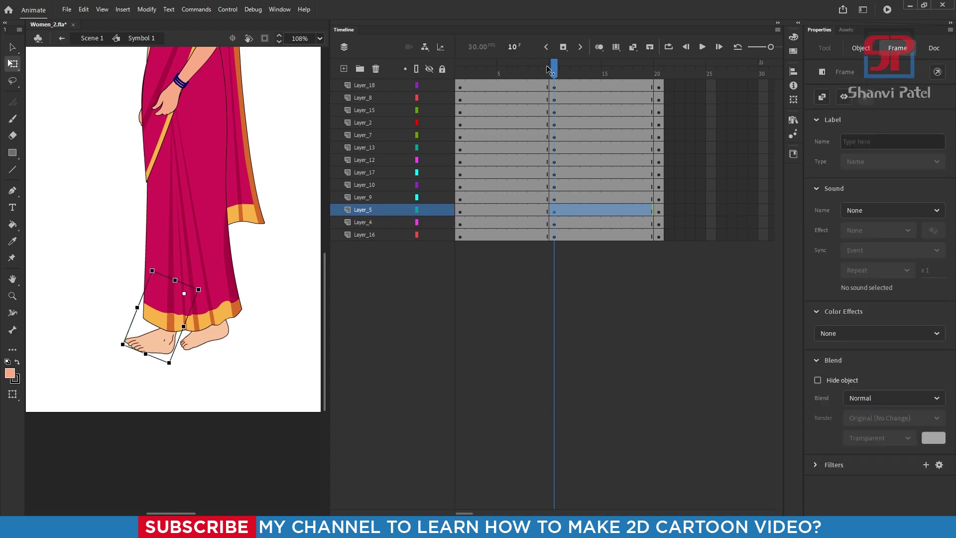
mouse_move(548, 70)
left_mouse_down()
mouse_move(559, 75)
mouse_move(541, 78)
mouse_move(553, 76)
left_mouse_up()
left_click(282, 179)
key("ctrl+2")
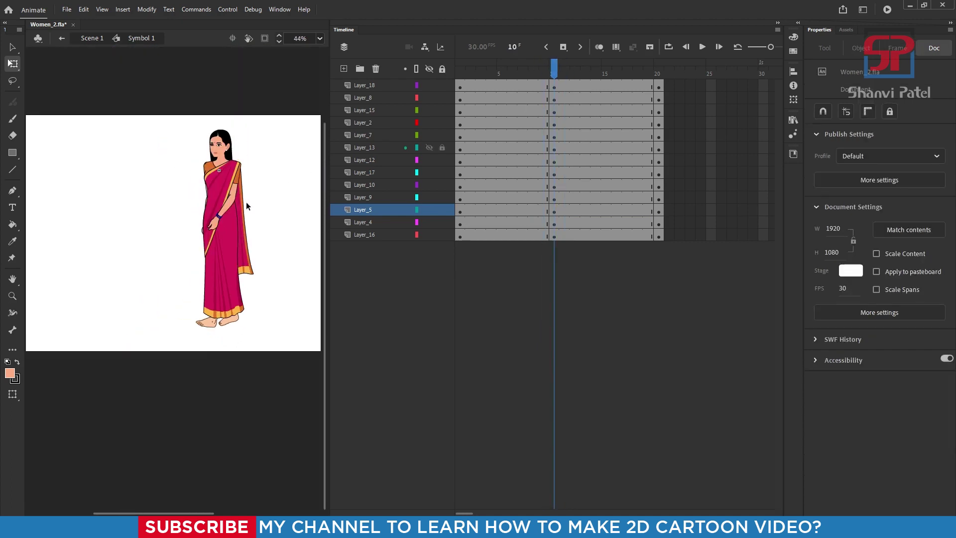
scroll(246, 201, "up", 2)
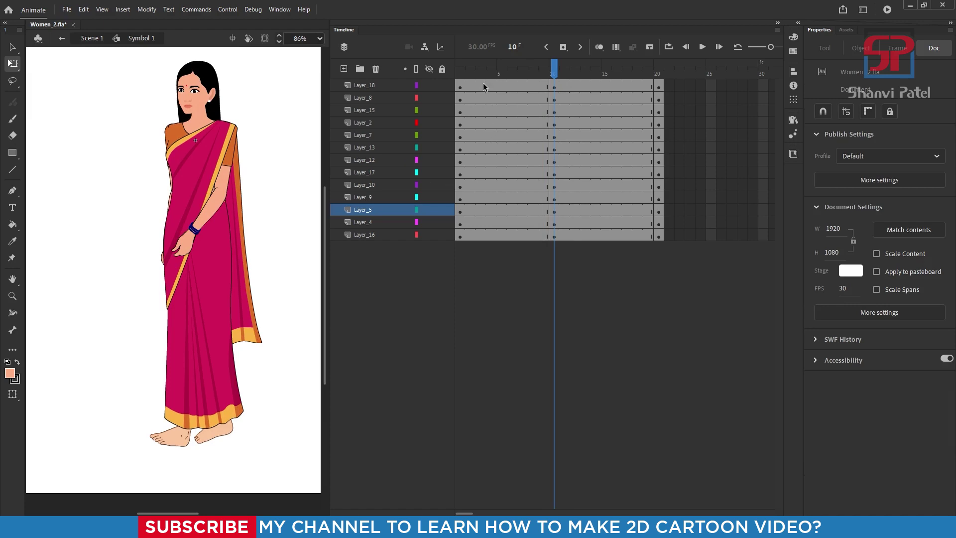
- Create classic tweens across all layers between the keyframes at frames 1, 10 and 20
left_click_drag(483, 88, 668, 246)
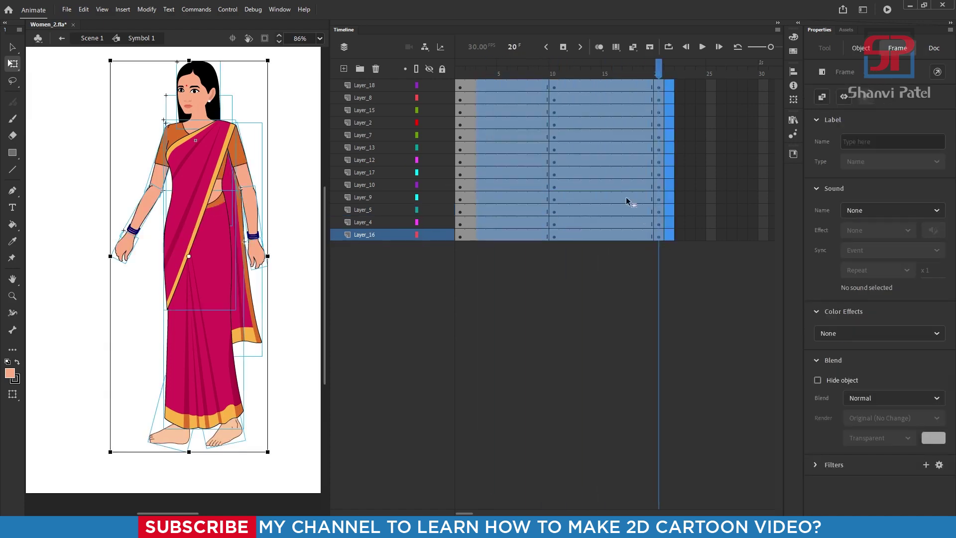
right_click(604, 141)
left_click(637, 397)
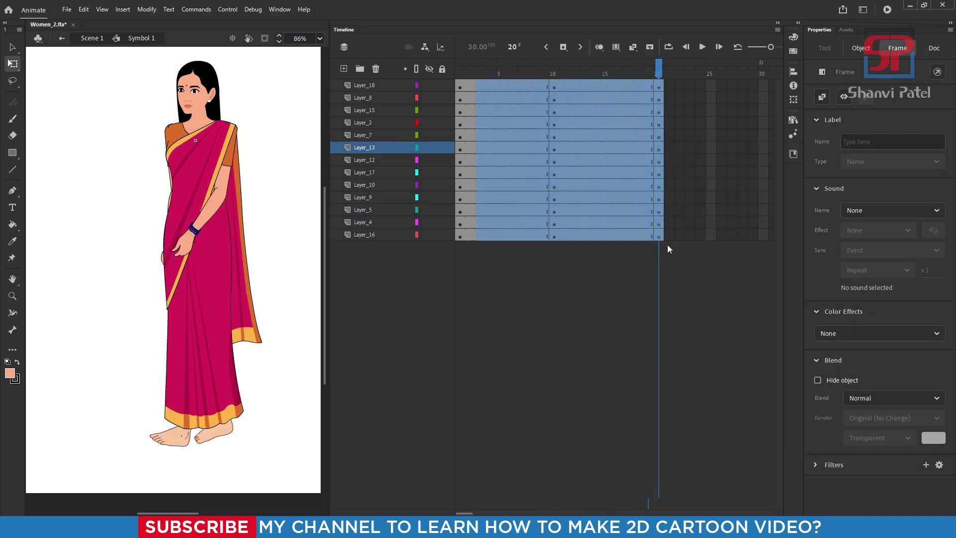
right_click(604, 165)
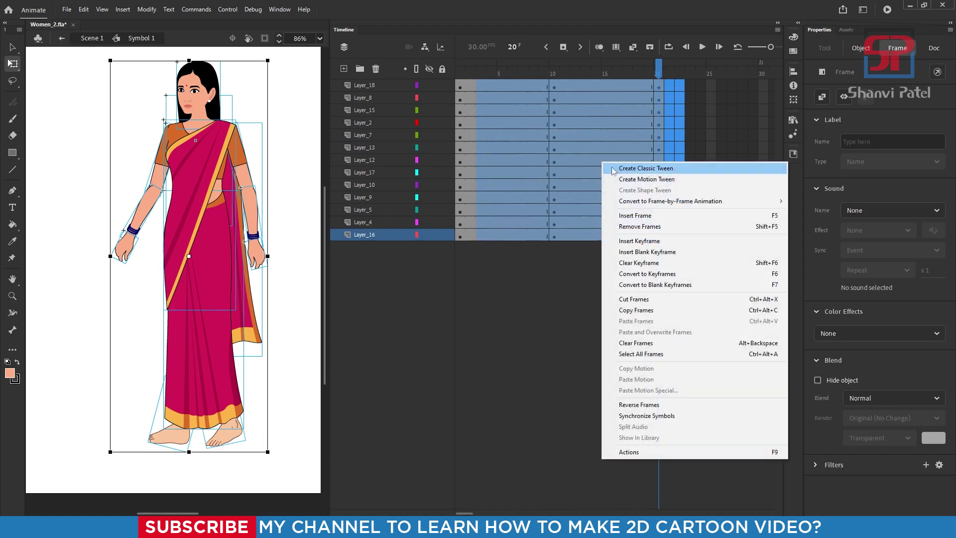
left_click(650, 170)
- Scrub and play the tweened animation to check the arm and foot swing
left_click(515, 78)
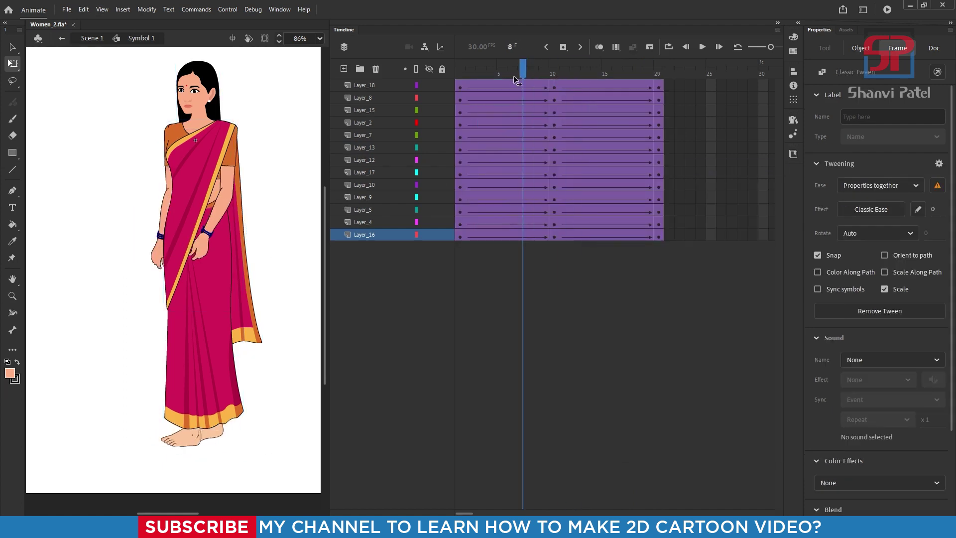
key("Return")
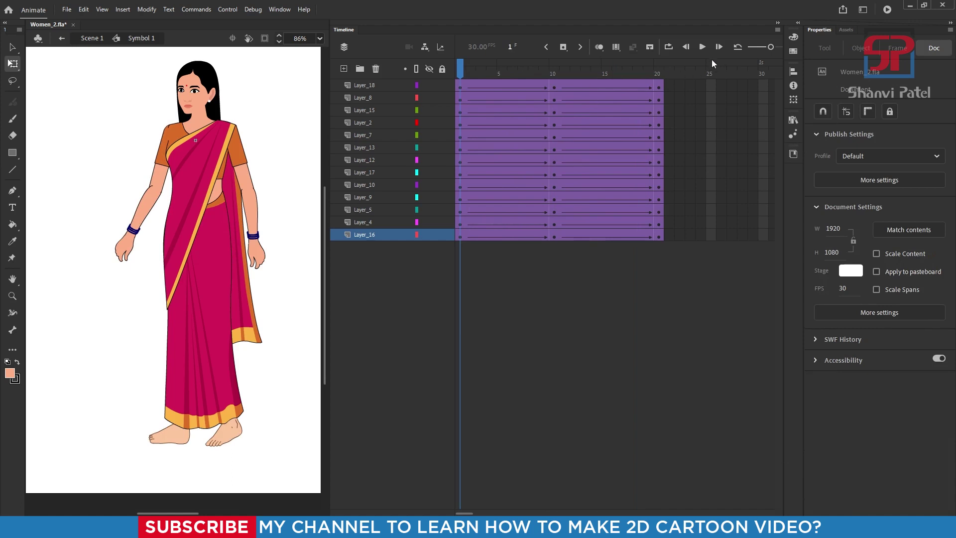
left_click(702, 47)
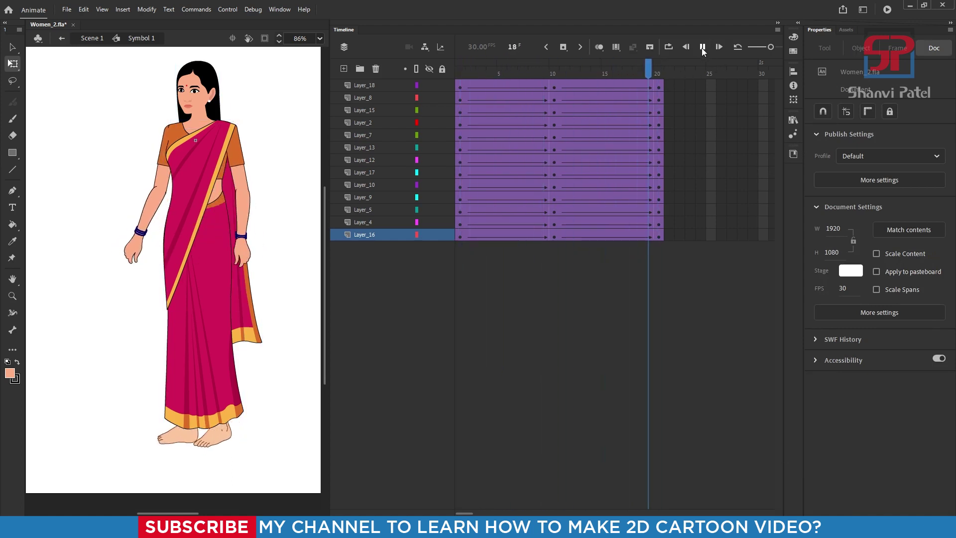
left_click(702, 48)
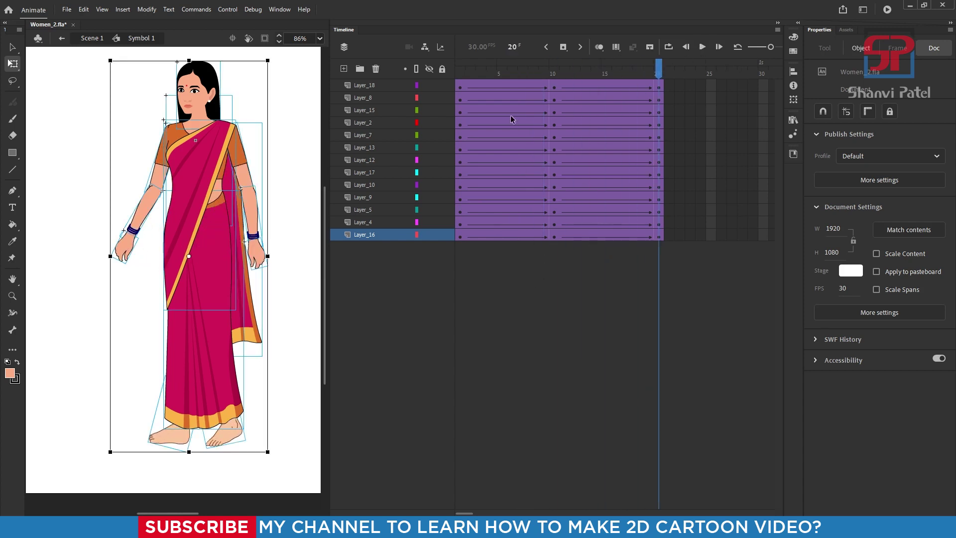
- Add keyframes on all layers at frames 5 and 15
left_click_drag(501, 83, 505, 235)
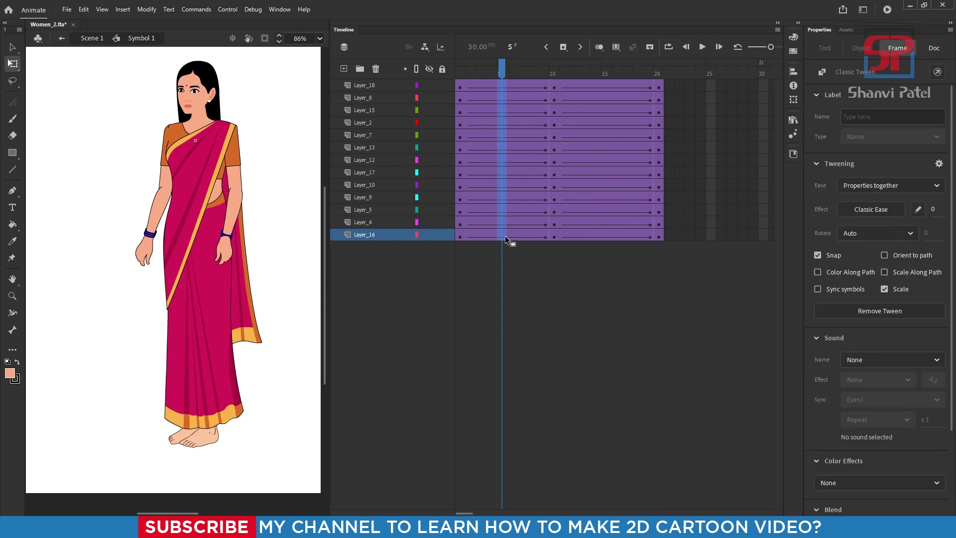
key("F6")
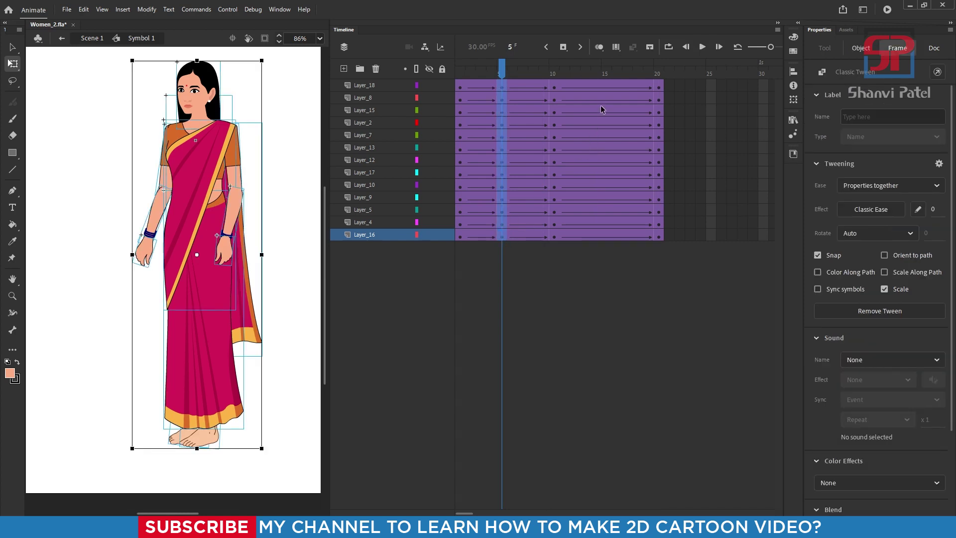
left_click_drag(606, 87, 607, 138)
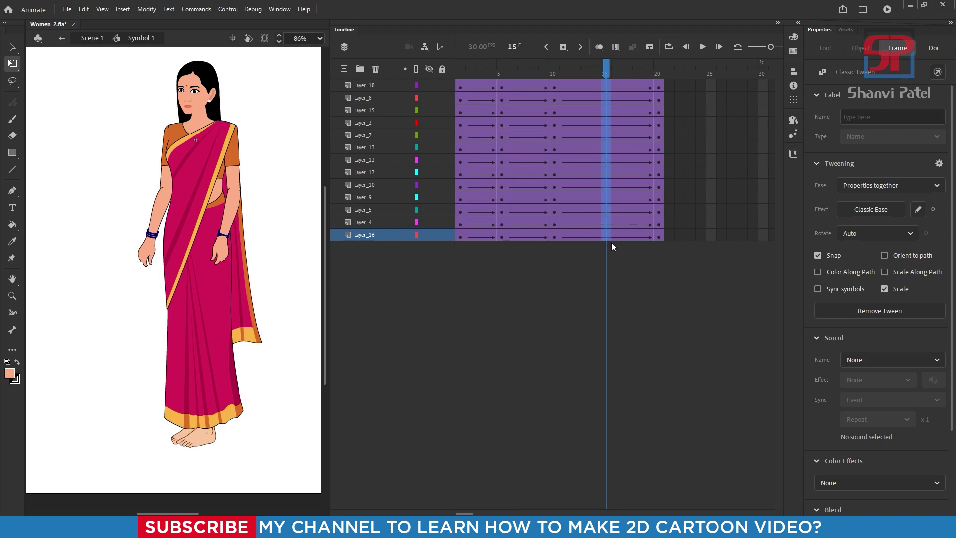
key("F6")
- At frame 5, rotate the Layer_5 foot backward and raise it so it lifts off the ground mid-stride
left_click(485, 84)
mouse_move(484, 83)
left_mouse_down()
mouse_move(473, 88)
mouse_move(490, 89)
mouse_move(485, 95)
mouse_move(461, 89)
mouse_move(504, 90)
mouse_move(483, 91)
left_mouse_up()
left_click_drag(471, 85, 502, 85)
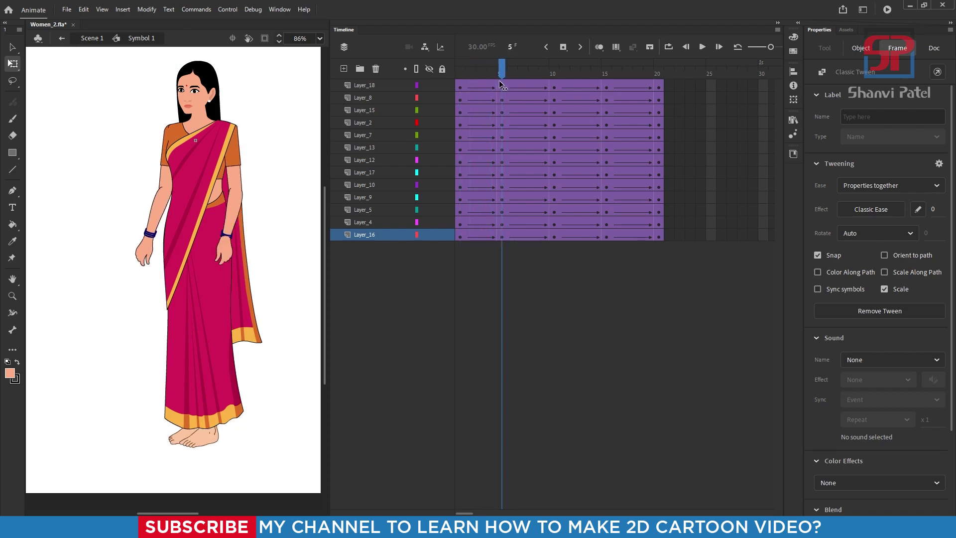
left_click(252, 166)
scroll(227, 340, "up", 3)
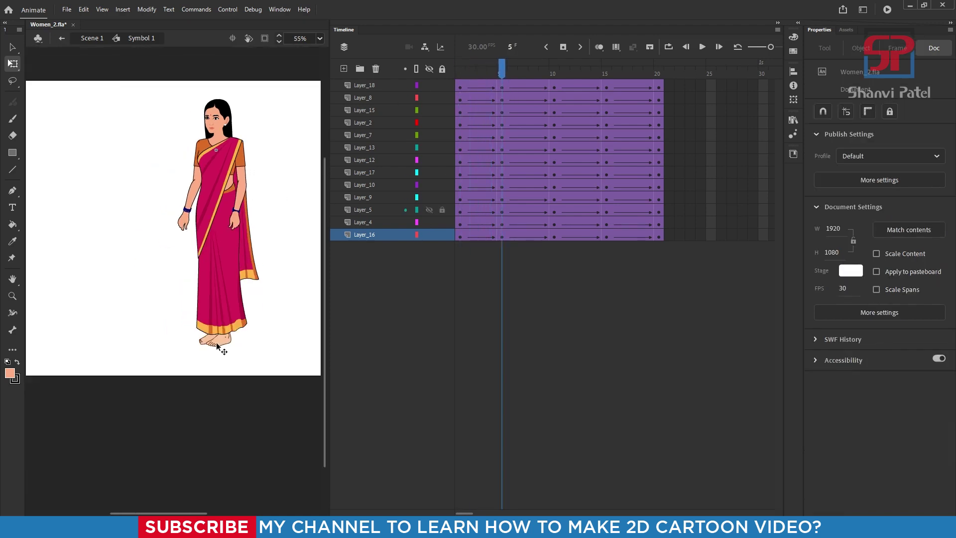
left_click_drag(269, 246, 198, 228)
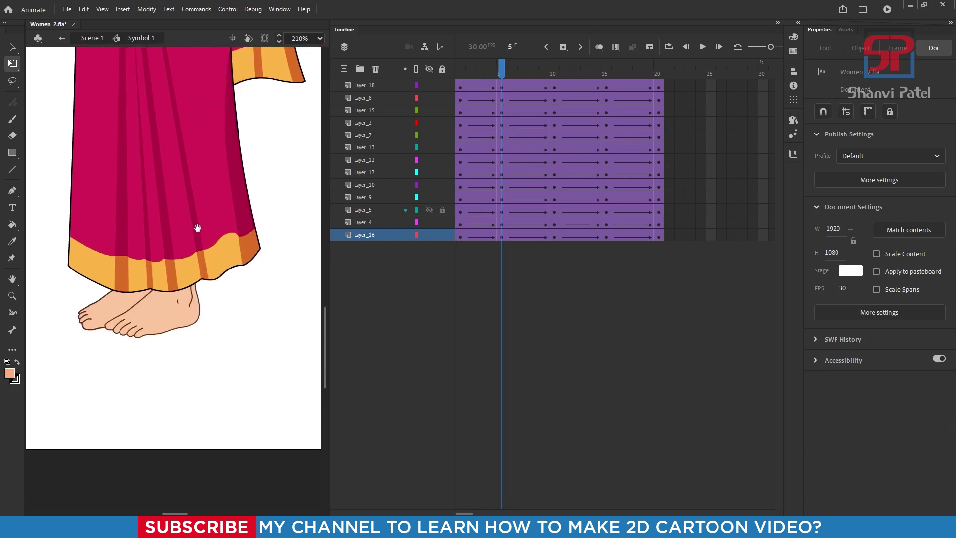
left_click(184, 319)
left_click_drag(121, 319, 195, 334)
left_click_drag(237, 298, 207, 254)
- Check the foot motion over the first frames and widen the stage area beside the timeline
left_click(462, 70)
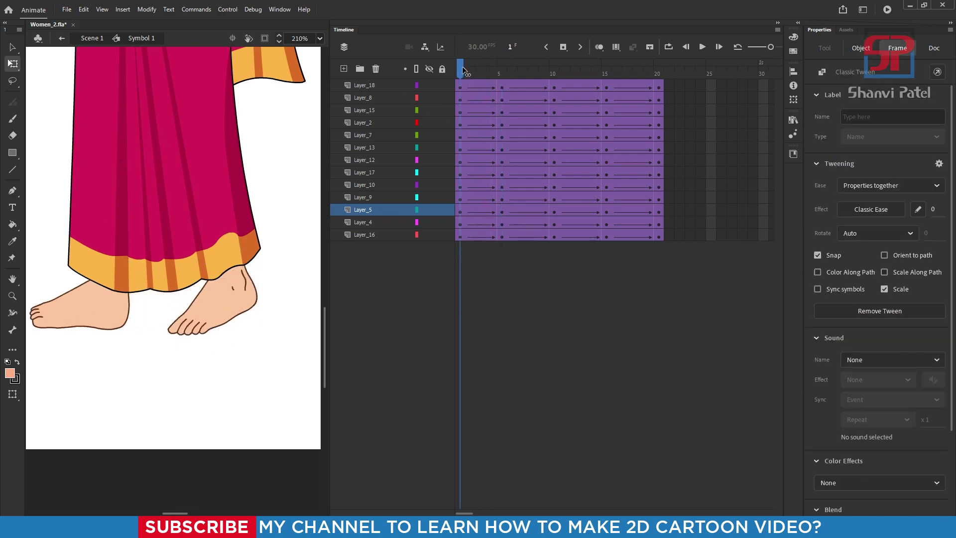
mouse_move(462, 70)
left_mouse_down()
mouse_move(493, 72)
mouse_move(470, 72)
left_mouse_up()
left_click(248, 192)
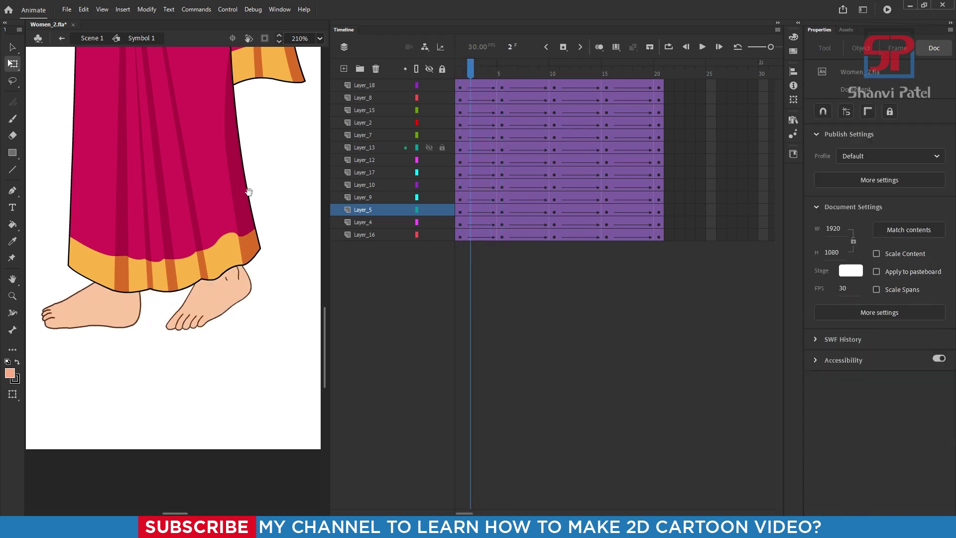
left_click_drag(160, 208, 211, 203)
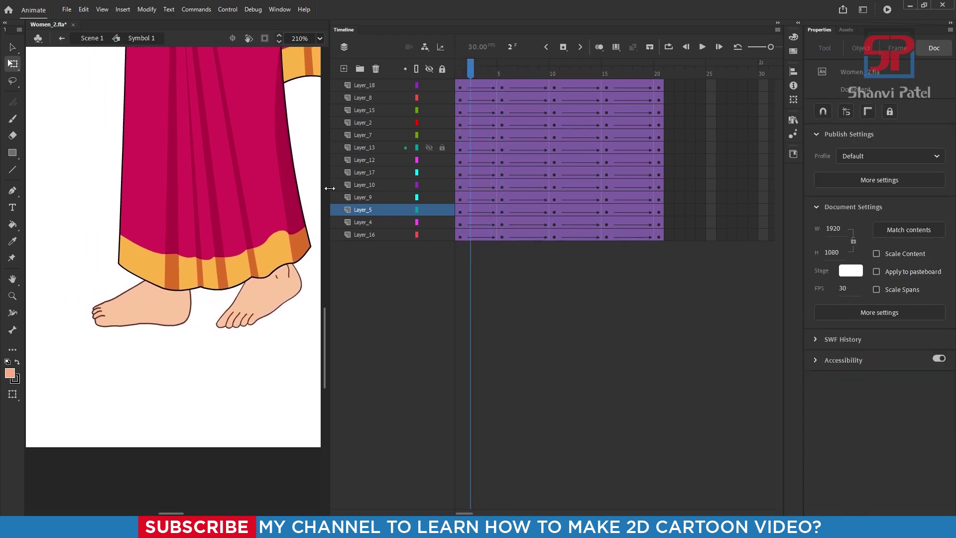
left_click_drag(330, 188, 419, 196)
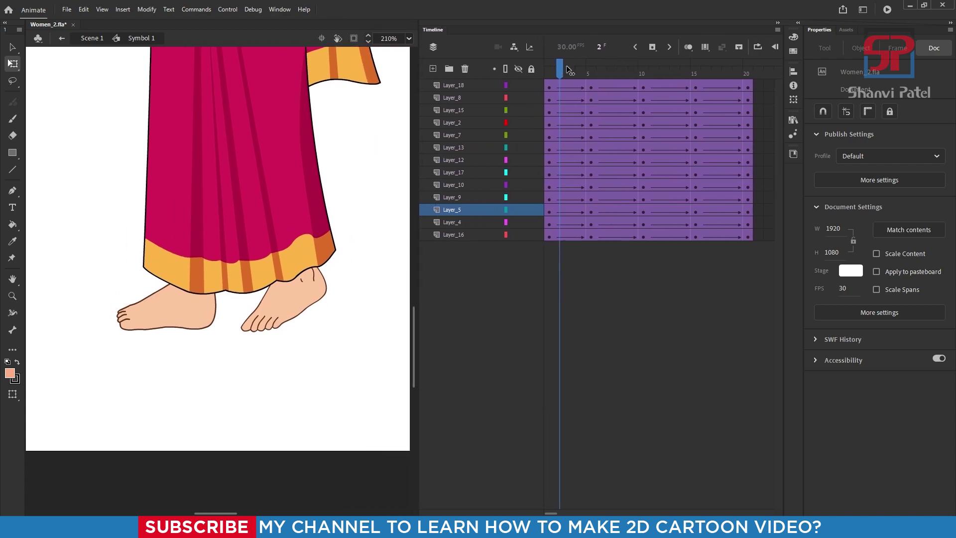
- At frame 15, rotate the Layer_4 foot backward and raise it toward the saree hem
left_click_drag(567, 69, 697, 80)
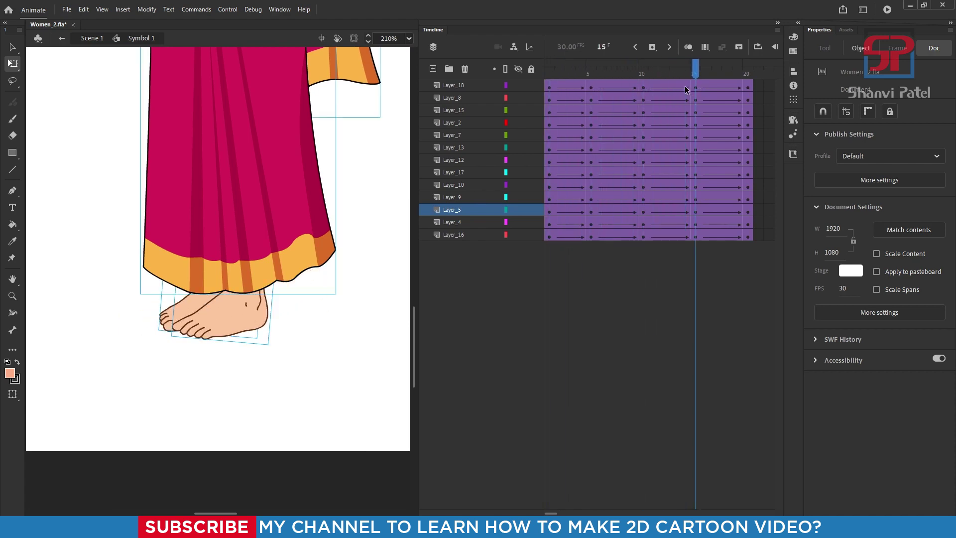
left_click(193, 303)
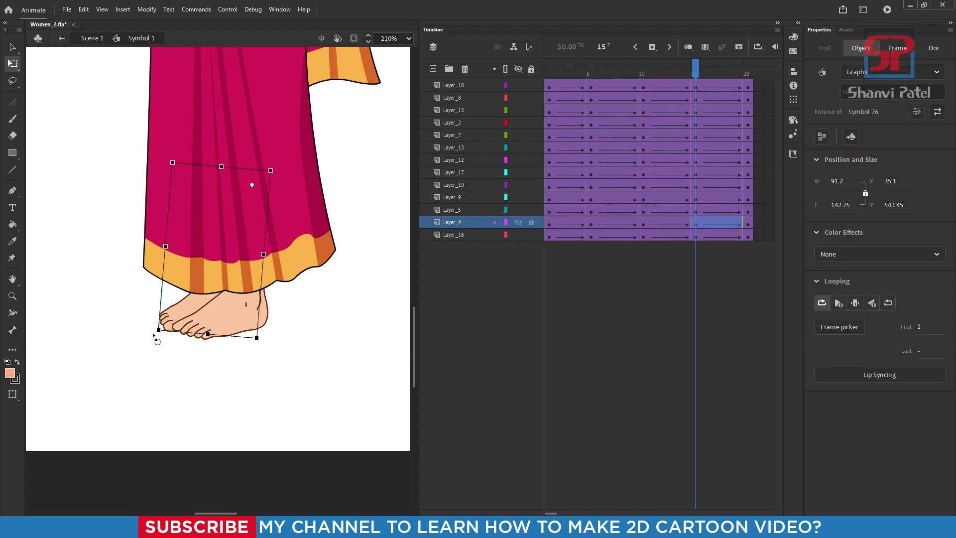
left_click_drag(158, 339, 298, 347)
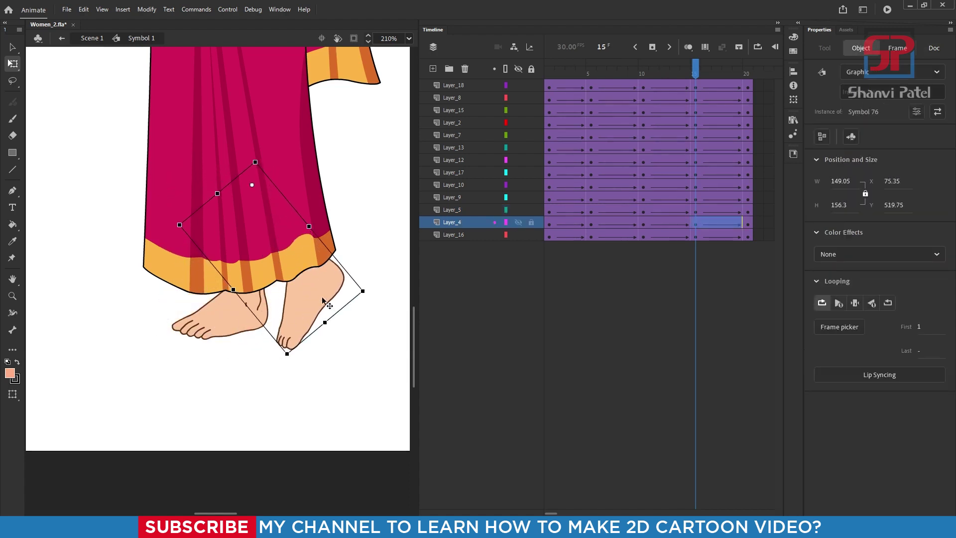
left_click_drag(321, 300, 297, 263)
- Scrub to frame 20 and play the walk cycle with the full figure in view
left_click_drag(695, 74, 747, 74)
left_click(388, 144)
scroll(234, 235, "down", 5)
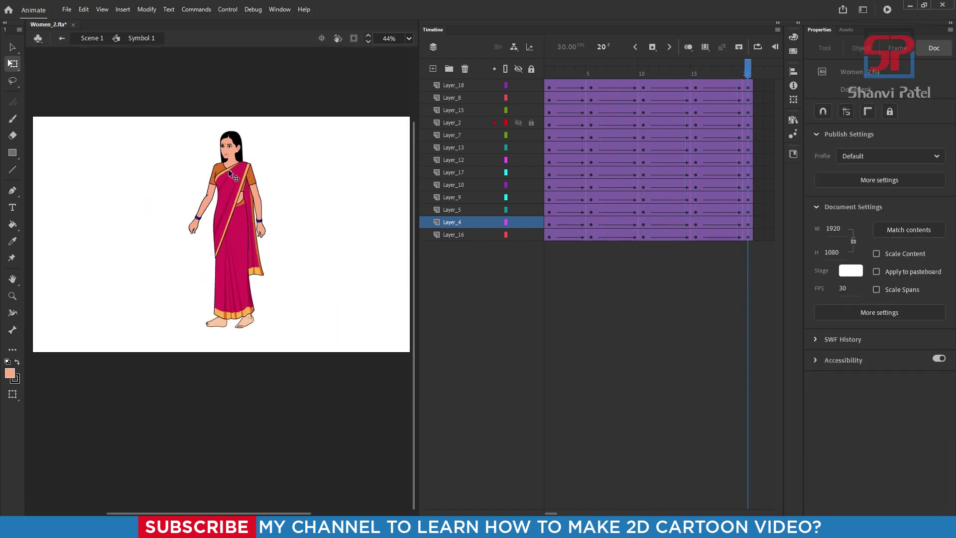
key("shift+comma")
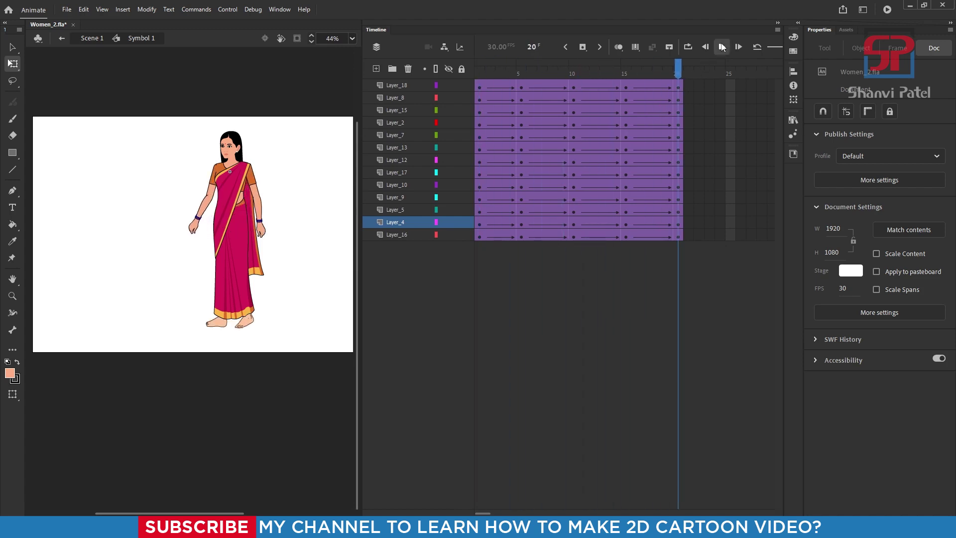
left_click(722, 47)
key("ctrl+2")
- Shift the whole figure, feet included, slightly downward on the keyframes at frames 1, 10 and 20
left_click_drag(501, 73, 450, 78)
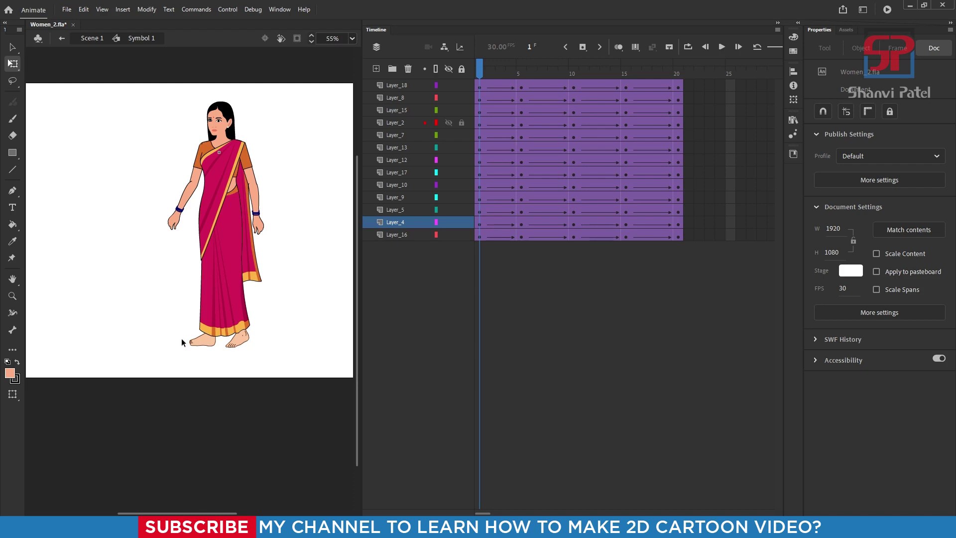
left_click_drag(113, 100, 301, 285)
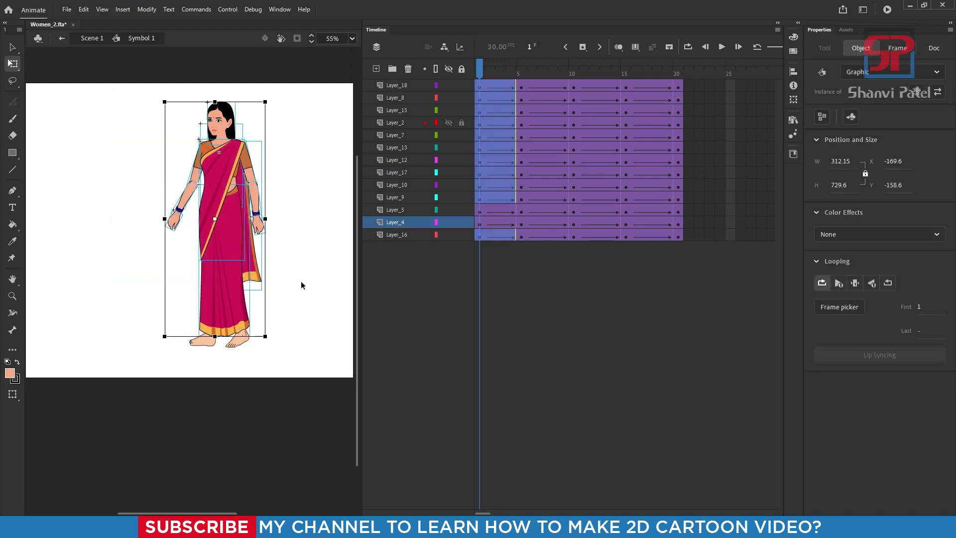
left_click_drag(125, 83, 311, 362)
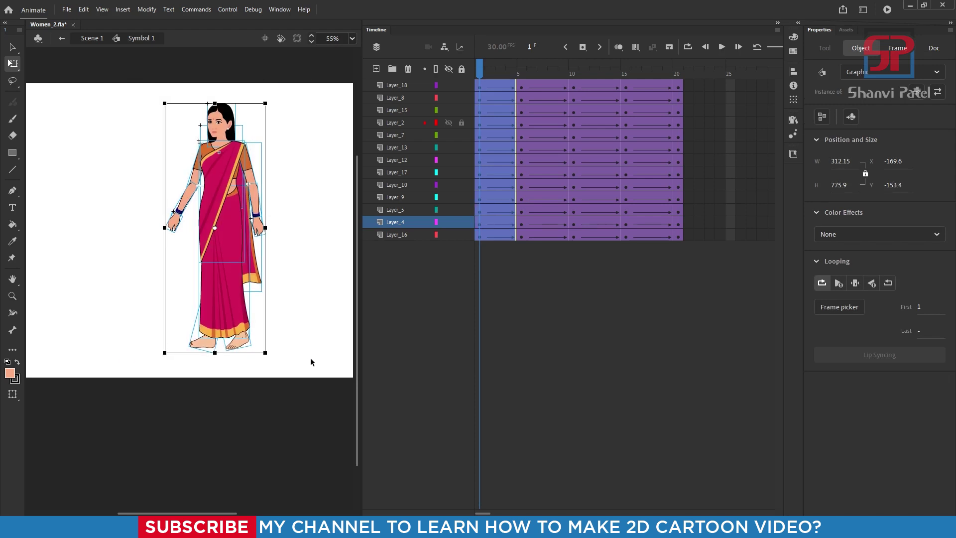
left_click(573, 74)
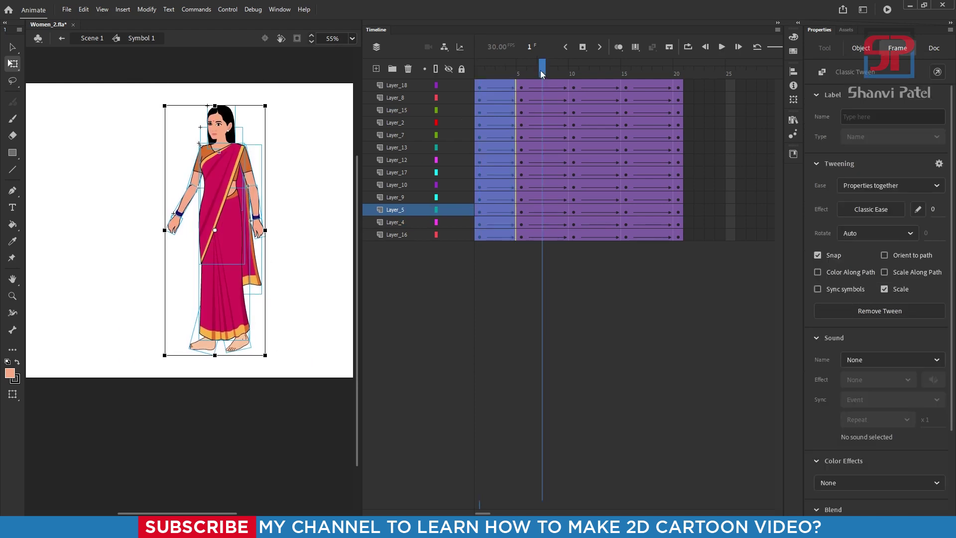
left_click_drag(150, 82, 314, 367)
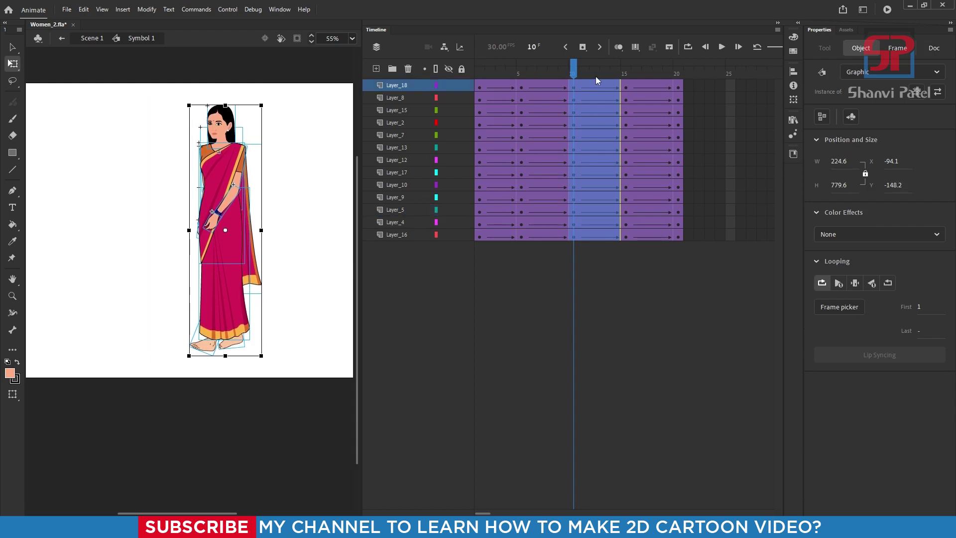
left_click(616, 73)
left_click_drag(633, 71, 677, 76)
left_click_drag(130, 84, 316, 369)
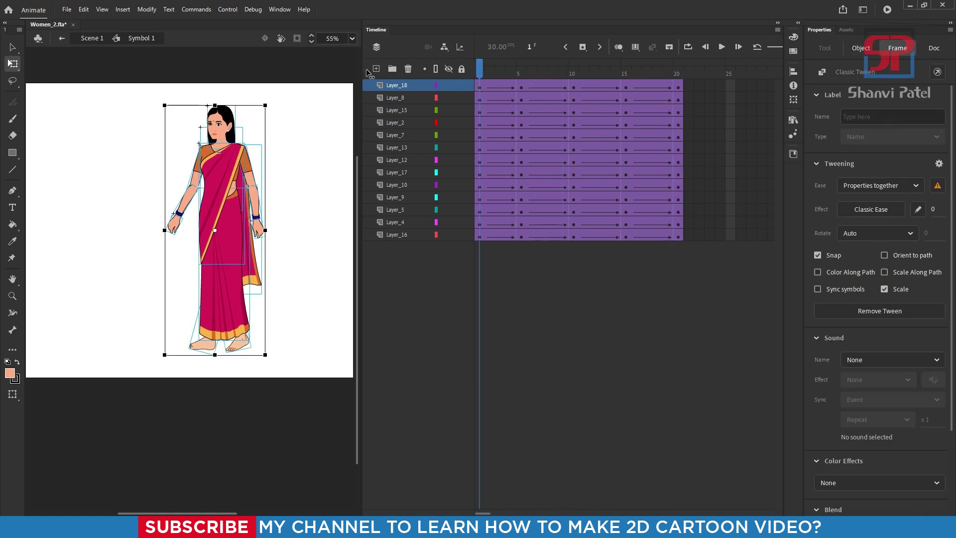
- Play the symbol's timeline to check the up-and-down body movement in the walk
left_click(721, 47)
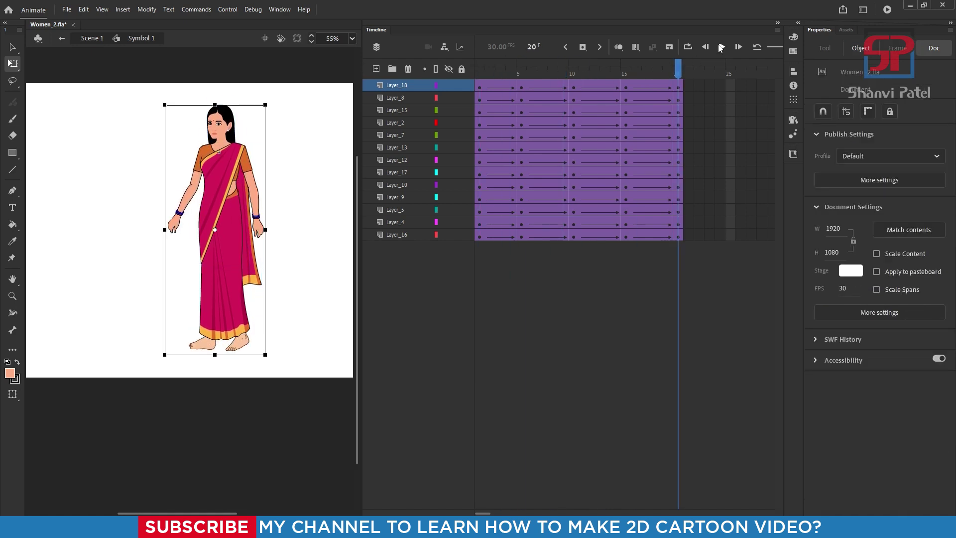
left_click(720, 47)
left_click(721, 47)
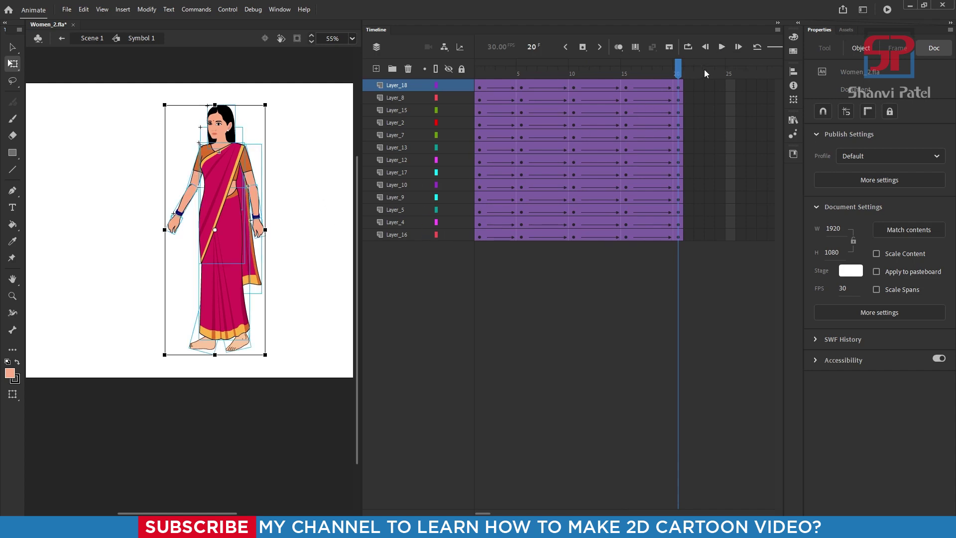
- Return to Scene 1 and extend the Symbol_1 layer's frames to frame 20
double_click(318, 152)
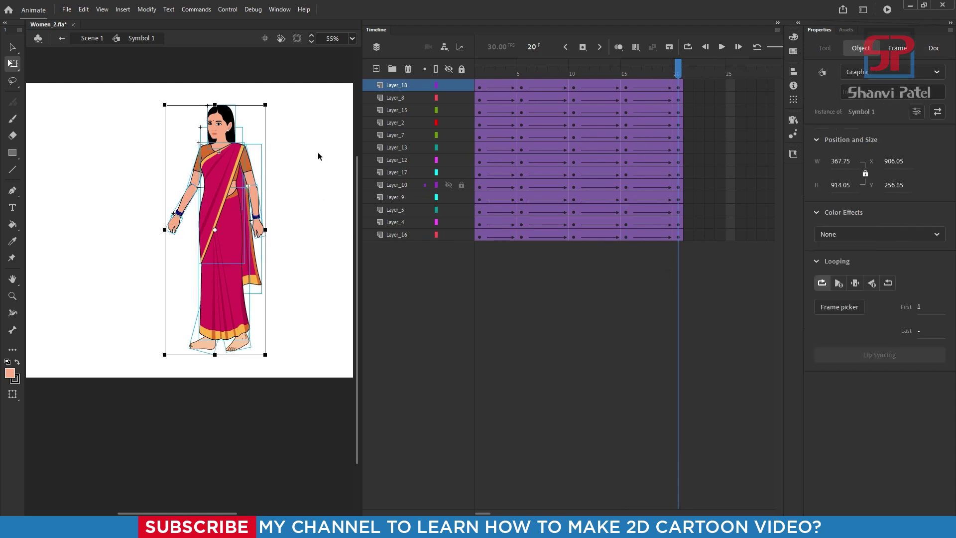
left_click(678, 86)
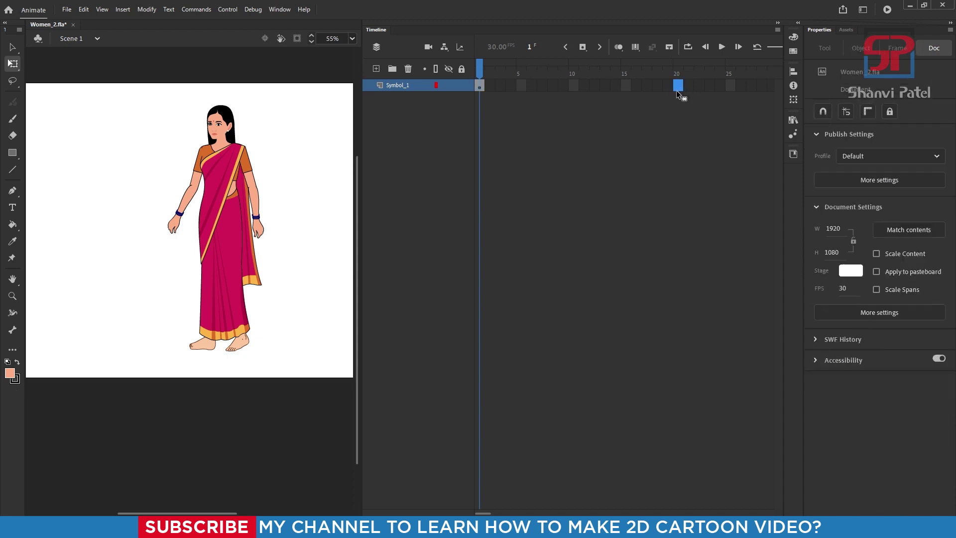
key("F5")
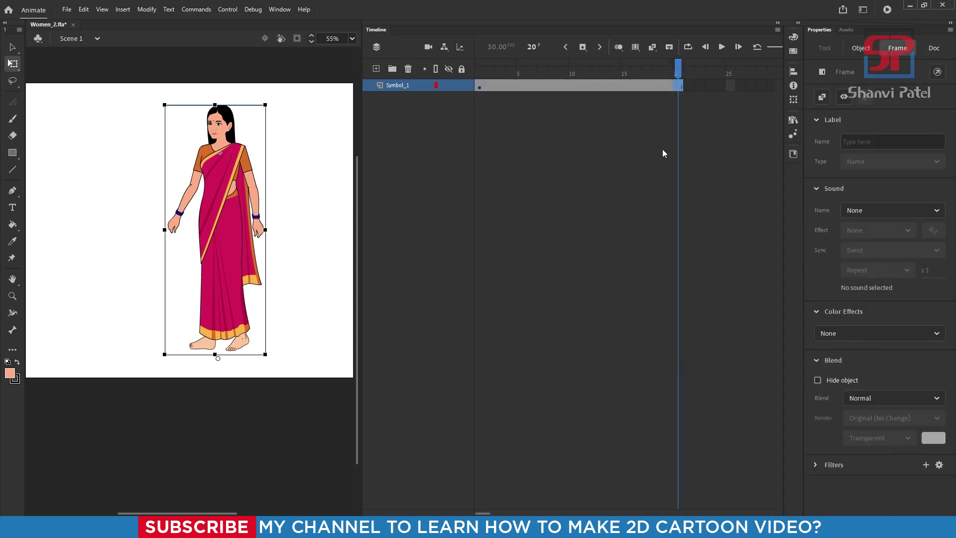
- Scrub the main timeline back to frame 1 and test the movie
left_click_drag(682, 78, 398, 79)
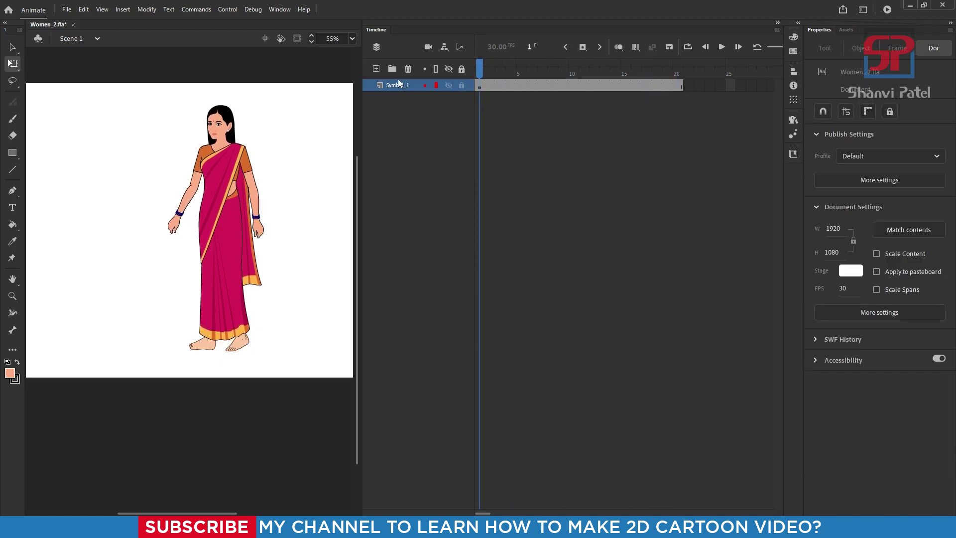
key("ctrl+Return")
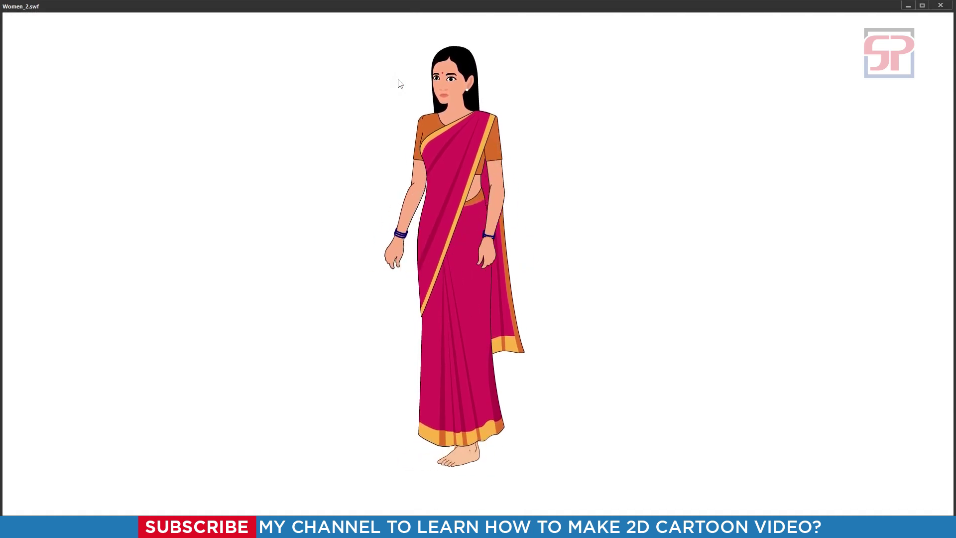
- Close the movie preview, enlarge the timeline area and extend the Symbol_1 layer's frames to frame 30
left_click(940, 5)
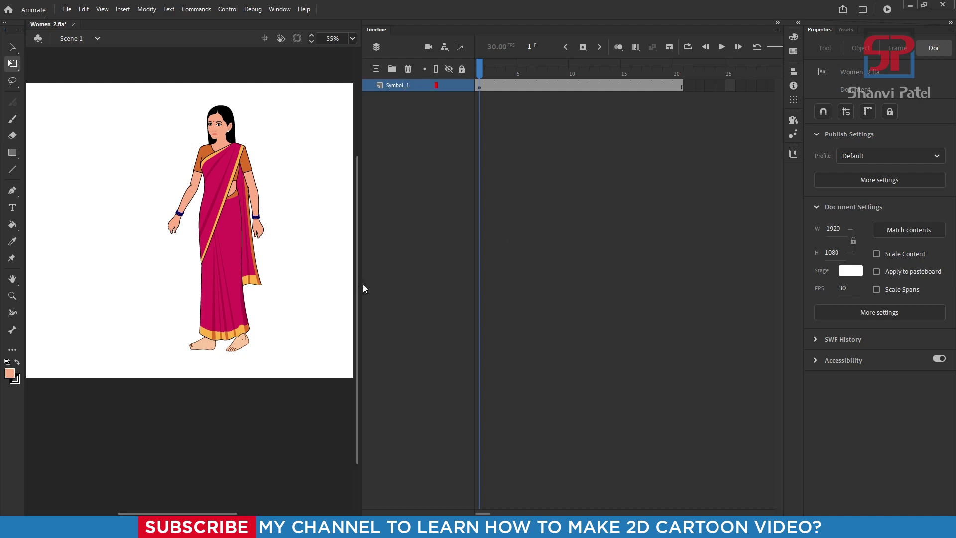
left_click_drag(362, 284, 301, 279)
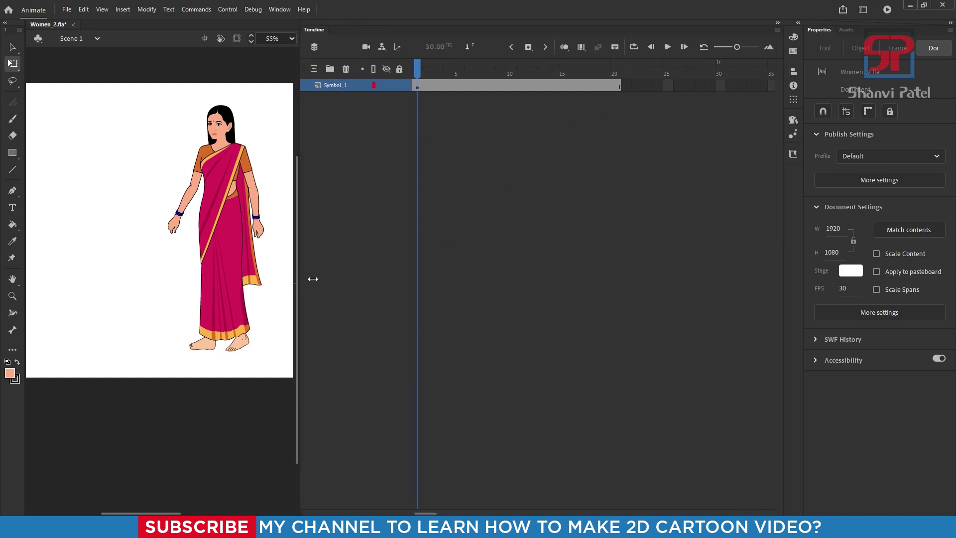
left_click(722, 85)
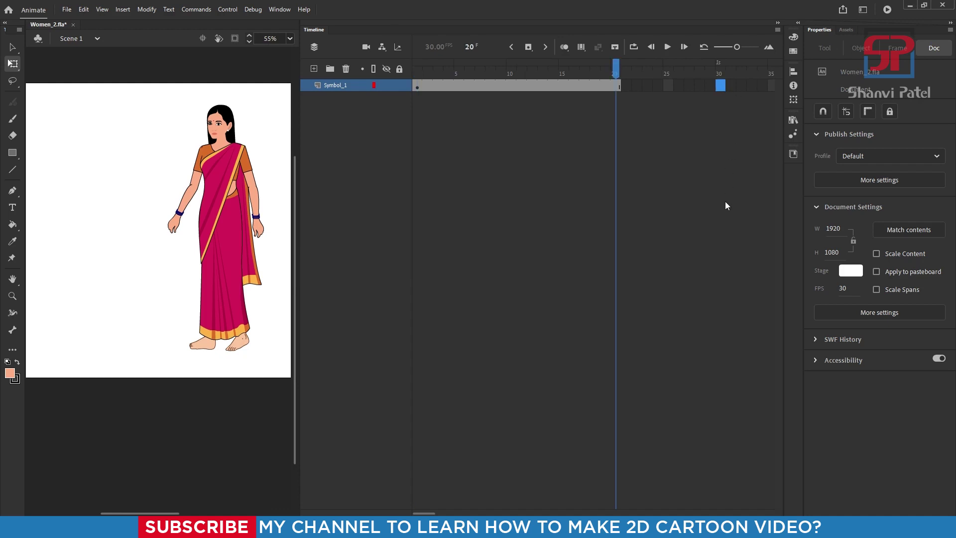
key("F6")
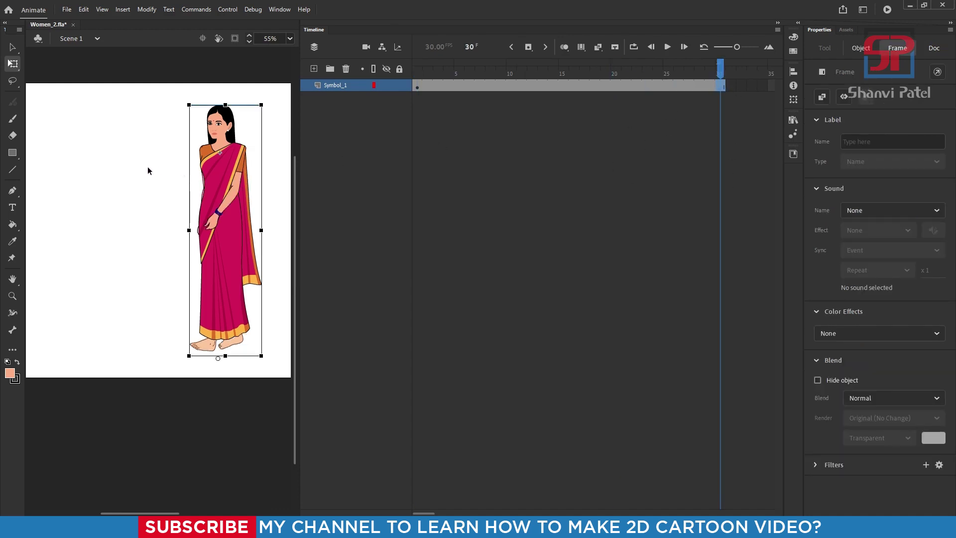
- Open Symbol 1 for editing and insert two frames after the frame 1 keyframe on all layers
double_click(221, 164)
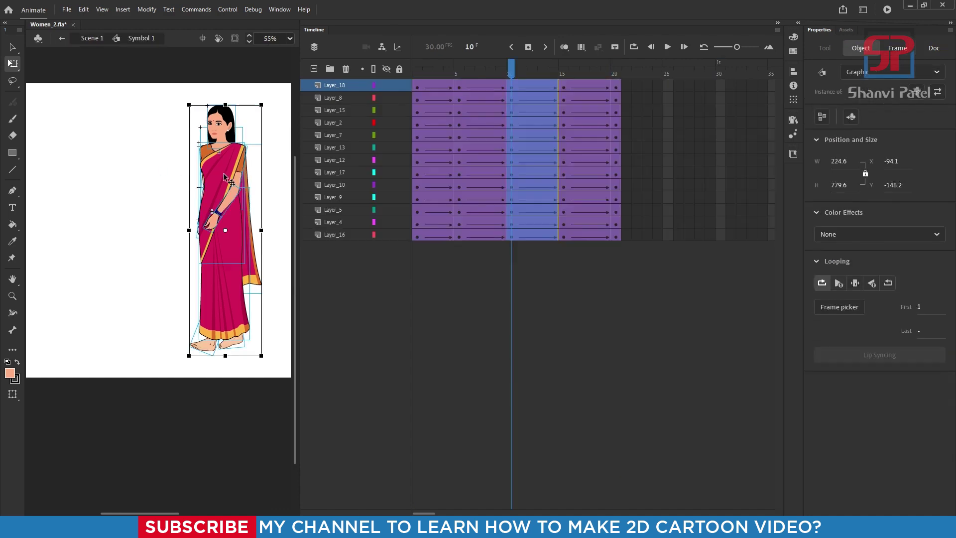
left_click(590, 305)
left_click_drag(418, 85, 417, 238)
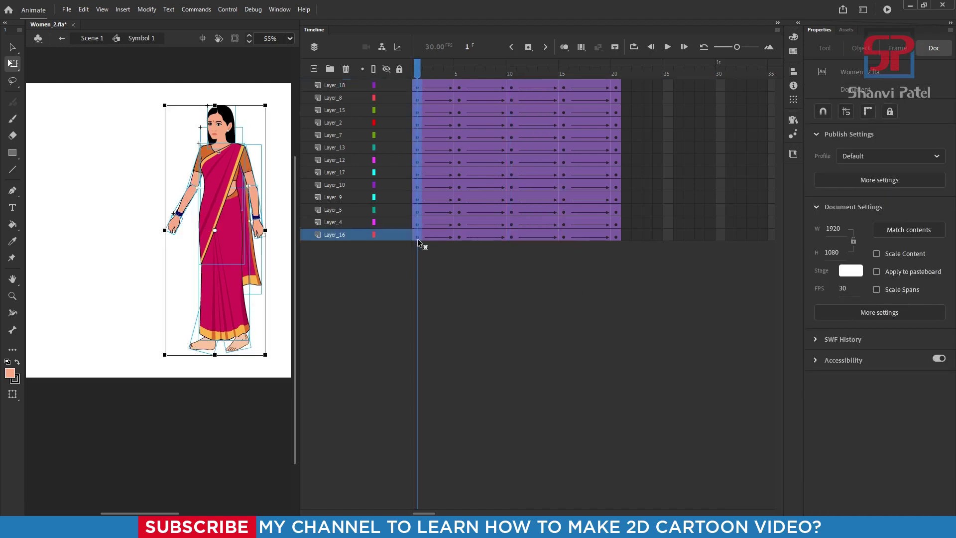
key("F5")
key("F5")
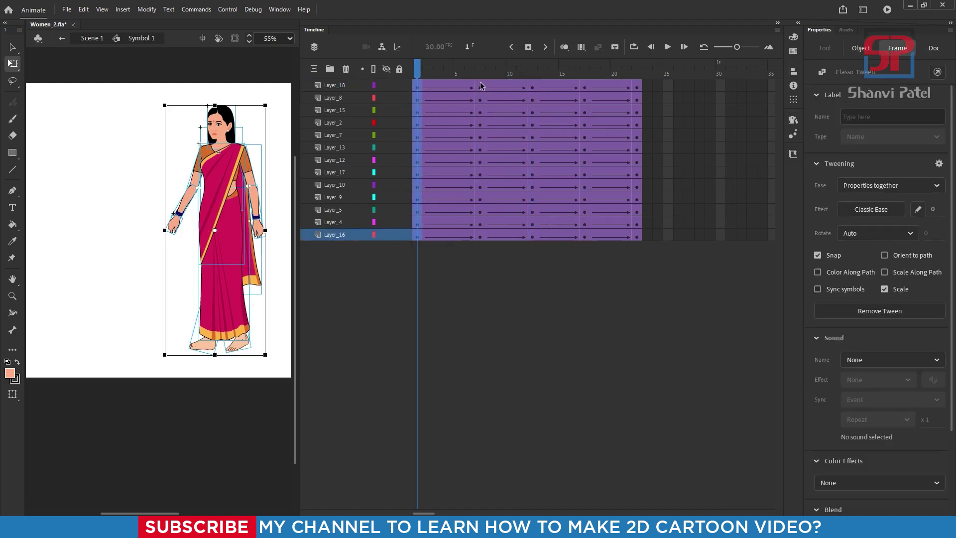
- Insert two frames on all layers after each of the keyframes at frames 7, 14 and 21
left_click_drag(480, 85, 480, 238)
key("F5")
key("F5")
left_click_drag(554, 87, 553, 238)
key("F5")
key("F5")
left_click_drag(626, 86, 625, 238)
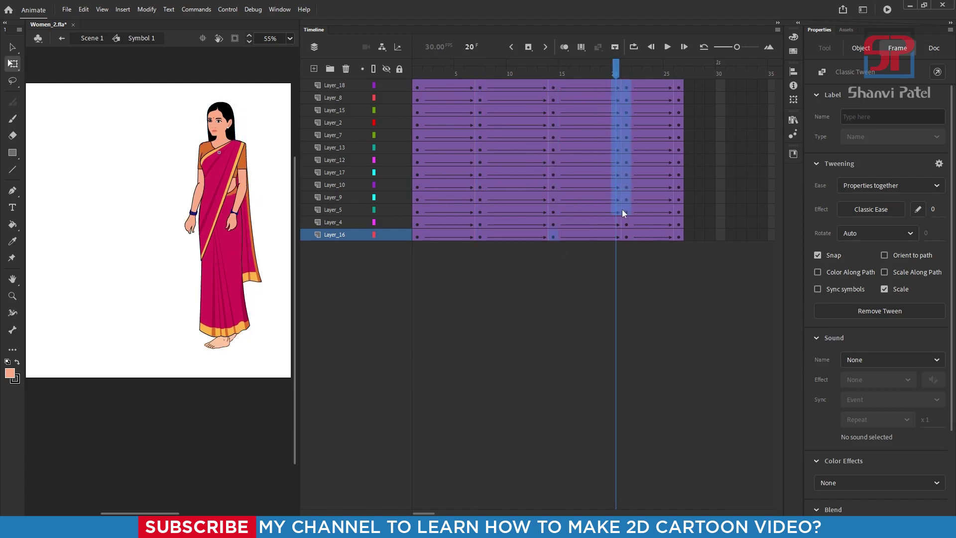
key("F5")
key("F5")
left_click_drag(699, 86, 703, 239)
key("F5")
key("F5")
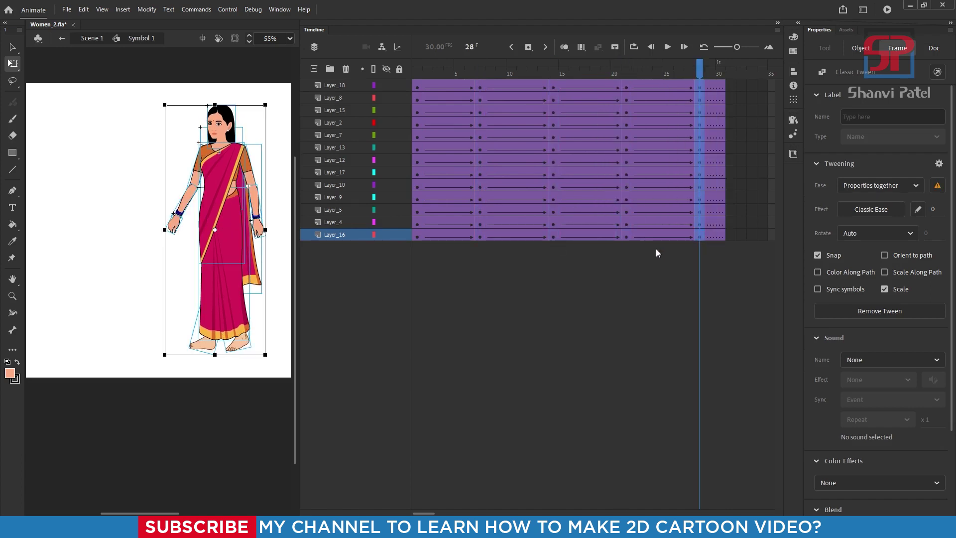
key("shift+F5")
key("shift+F5")
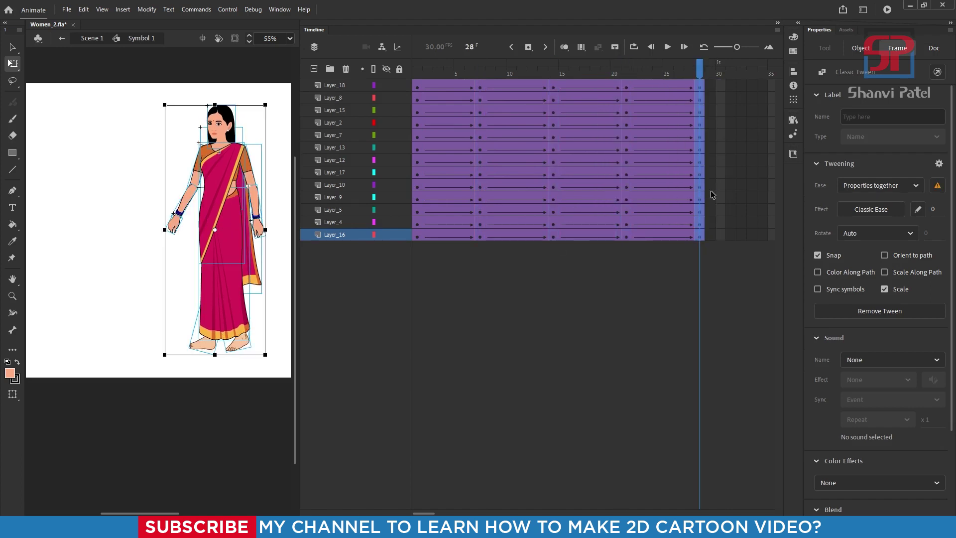
left_click(593, 316)
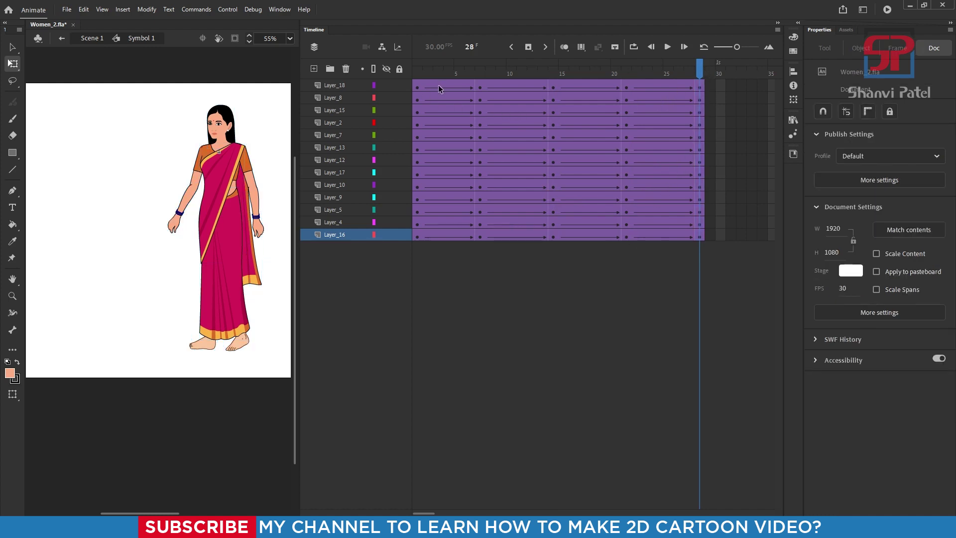
left_click_drag(439, 89, 446, 249)
left_click(459, 288)
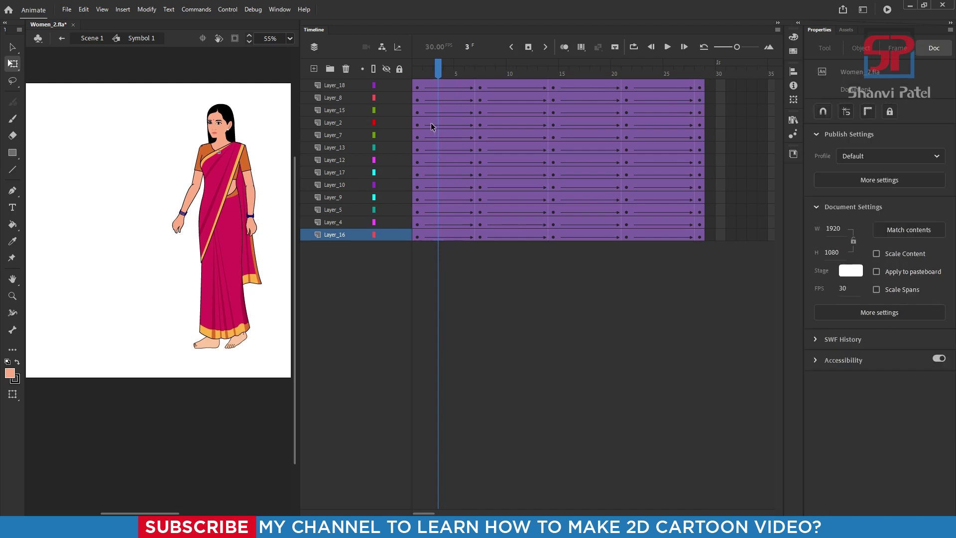
- Insert one more frame on all layers after the keyframes at frames 1 and 15
left_click_drag(417, 85, 414, 255)
key("F5")
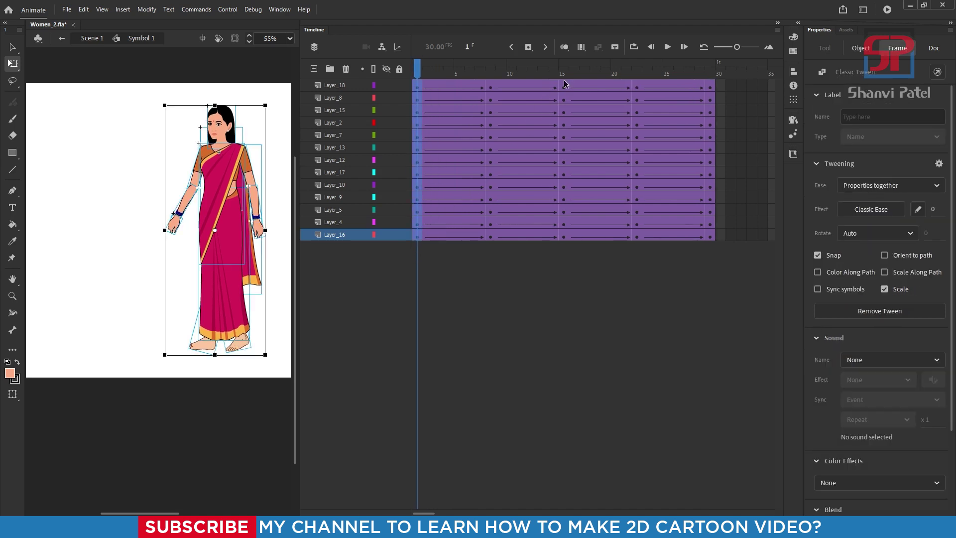
left_click_drag(563, 85, 563, 239)
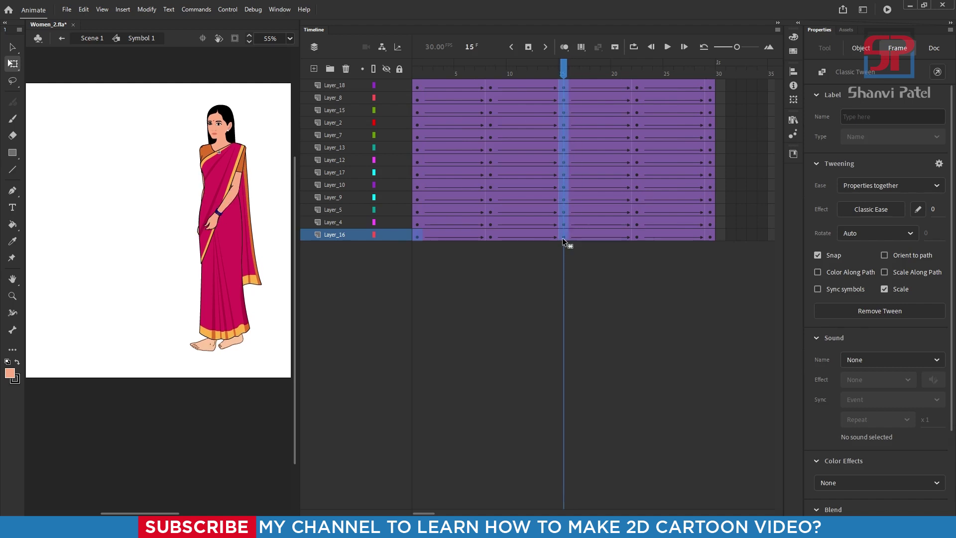
key("F5")
- Move the playhead back to frame 1, return to Scene 1 and test the movie
left_click_drag(621, 72, 418, 75)
left_click(272, 117)
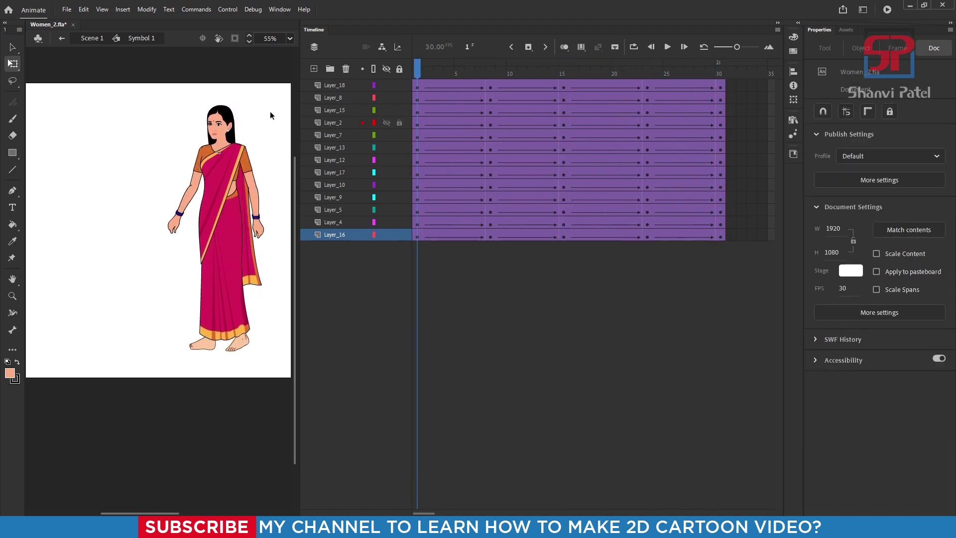
double_click(272, 116)
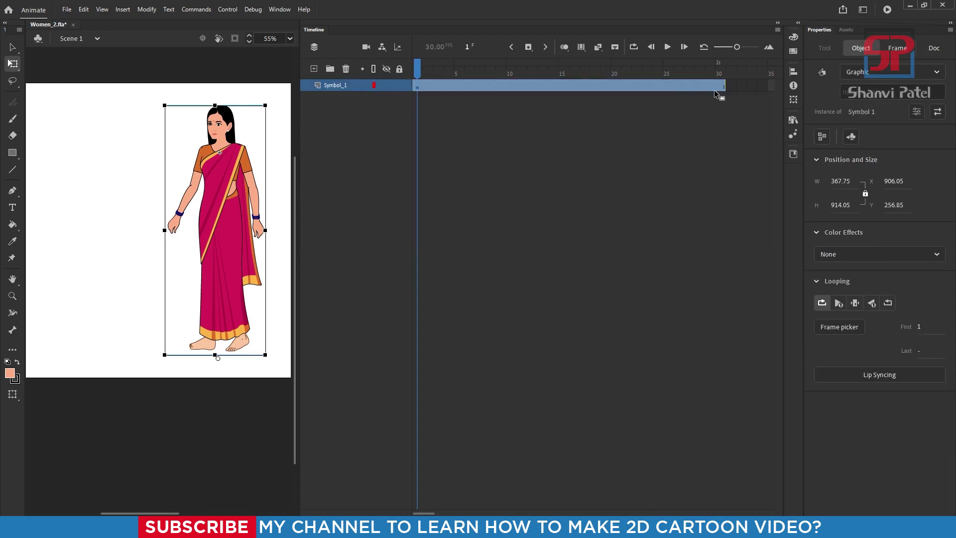
left_click(129, 167)
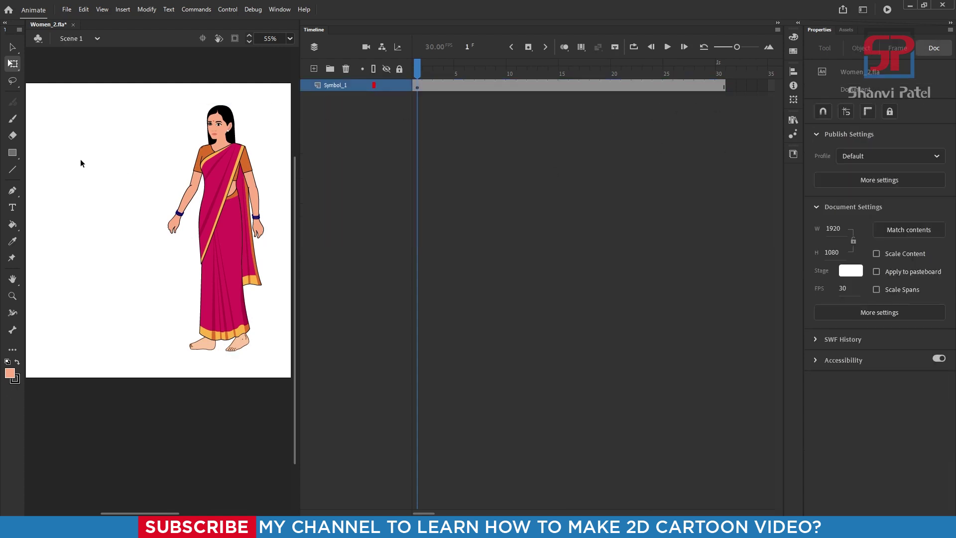
key("ctrl+Return")
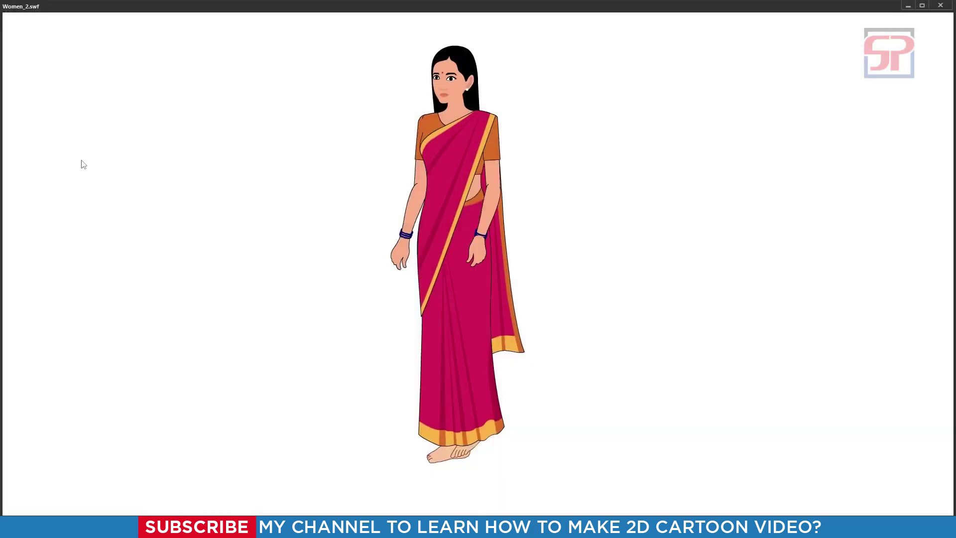